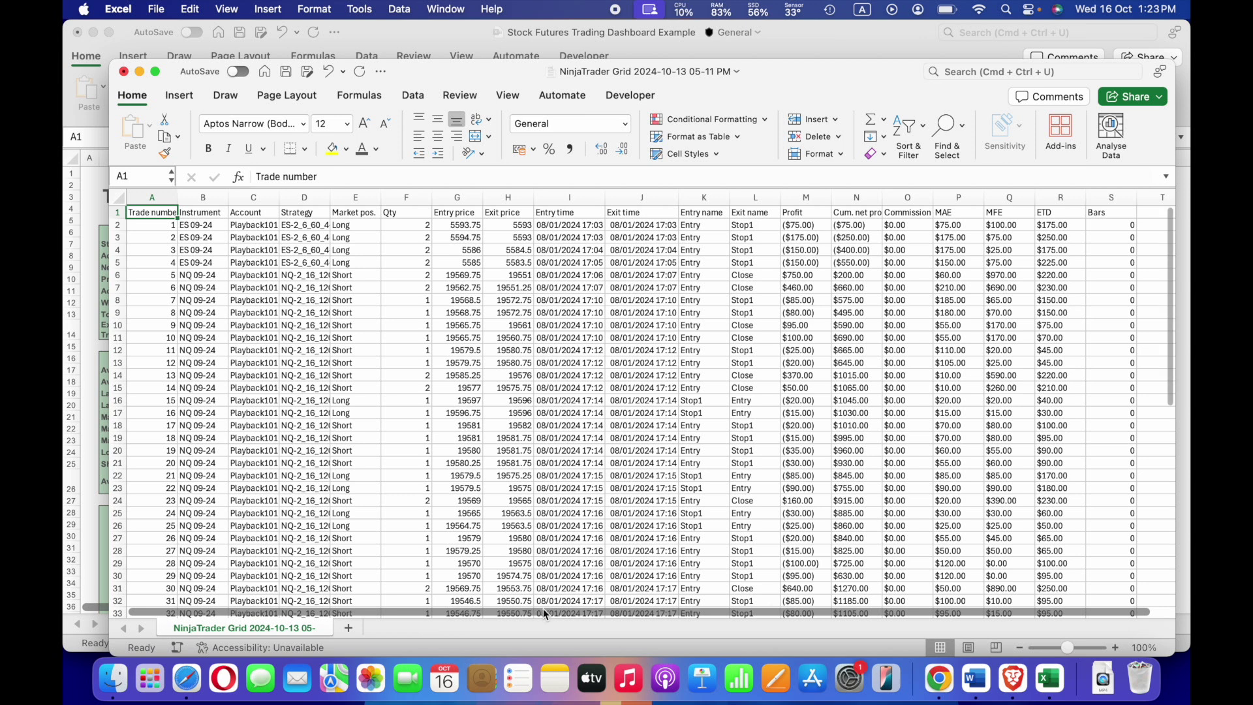
Step: Compare the NinjaTrader export with the example dashboard's Trading Journal, then return to the blank workbook
{"action": "left_click", "coordinate": [89, 493]}
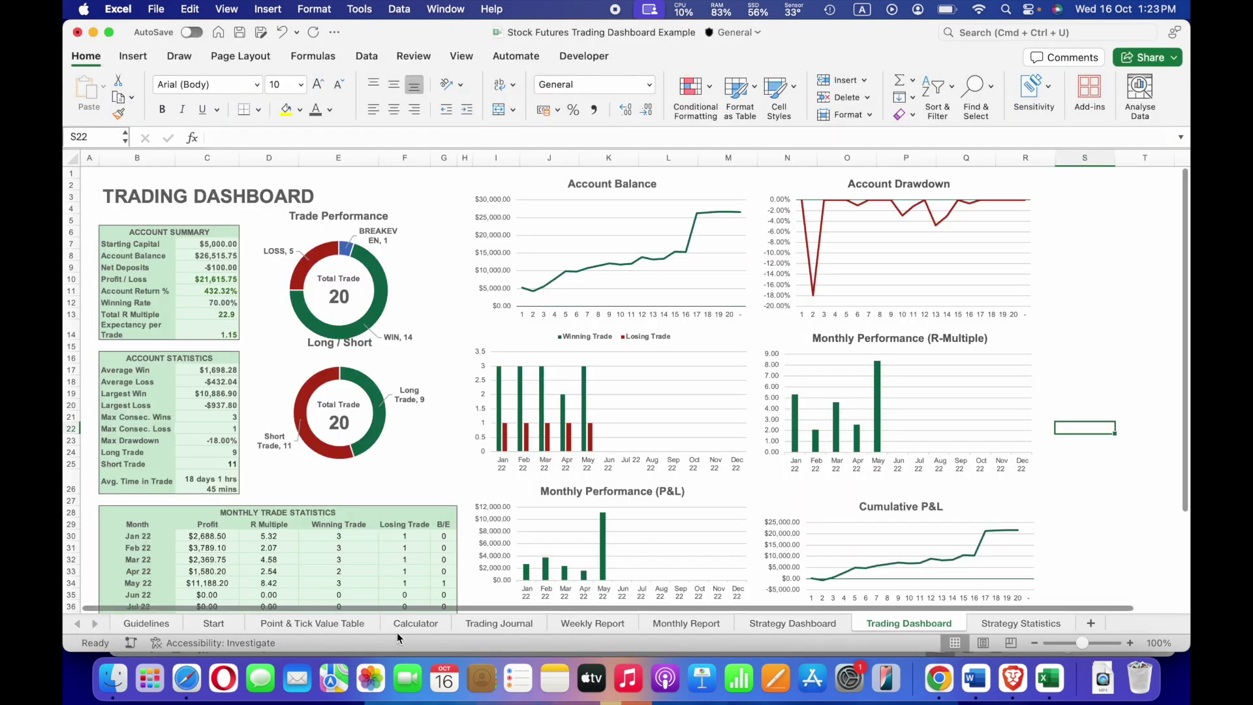
{"action": "key", "text": "super+grave"}
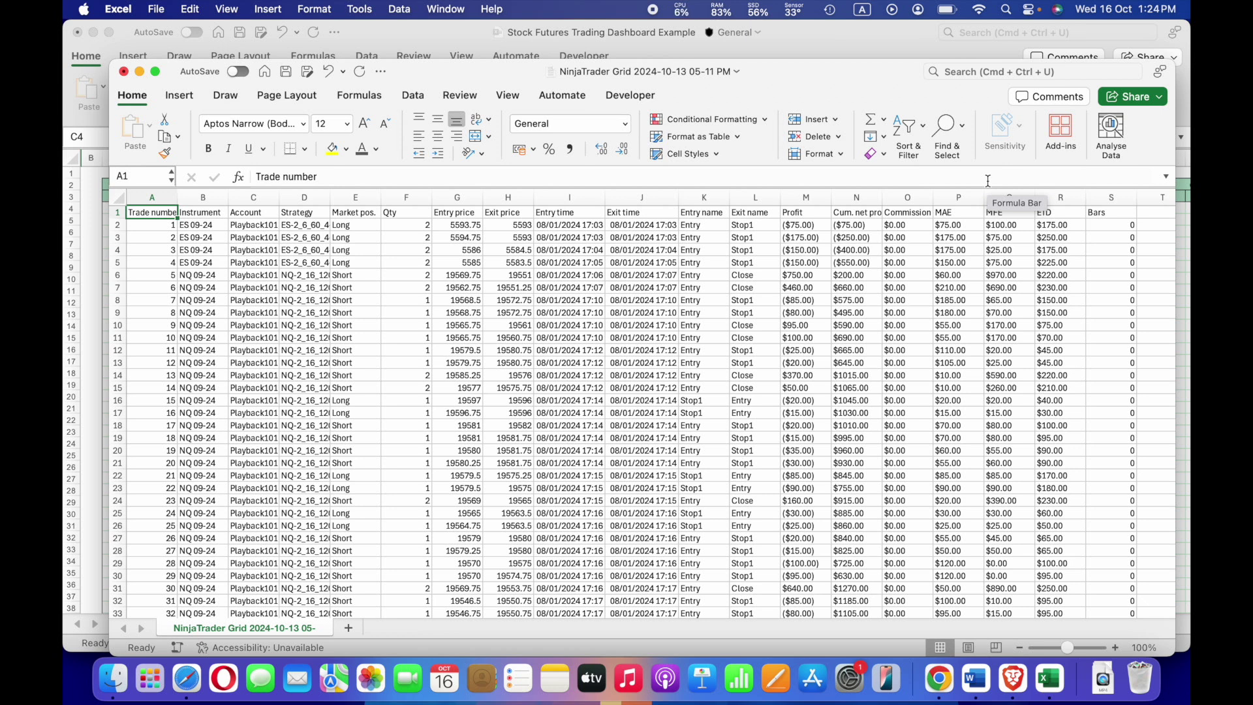
{"action": "left_click", "coordinate": [85, 320]}
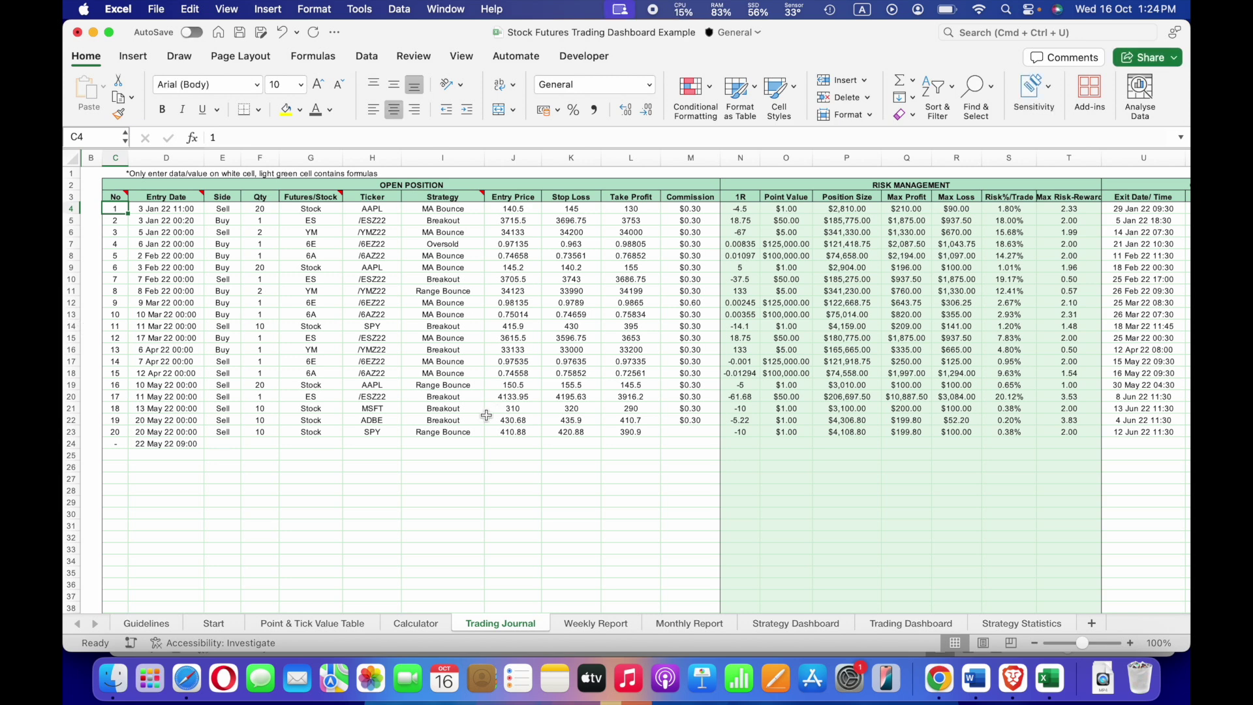
{"action": "key", "text": "super+grave"}
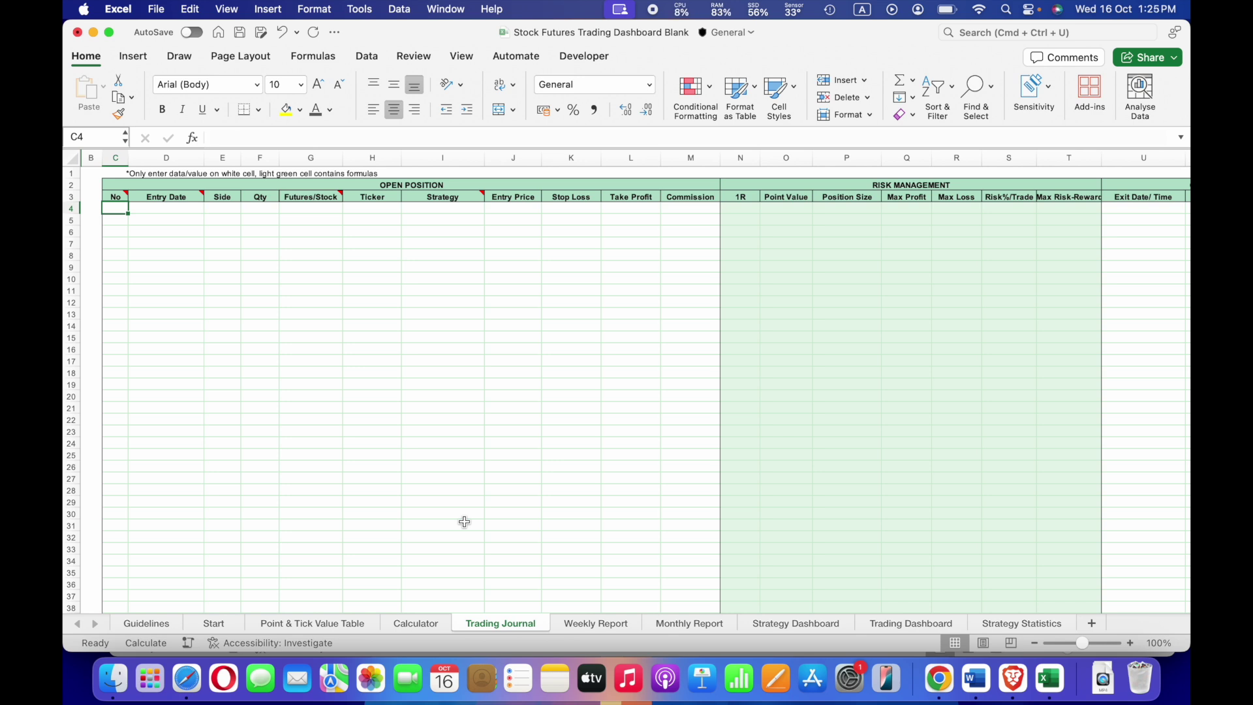
Step: On the Start sheet, set the start month in B6 to 01/01/2024 and the starting balance to 5000
{"action": "left_click", "coordinate": [213, 621]}
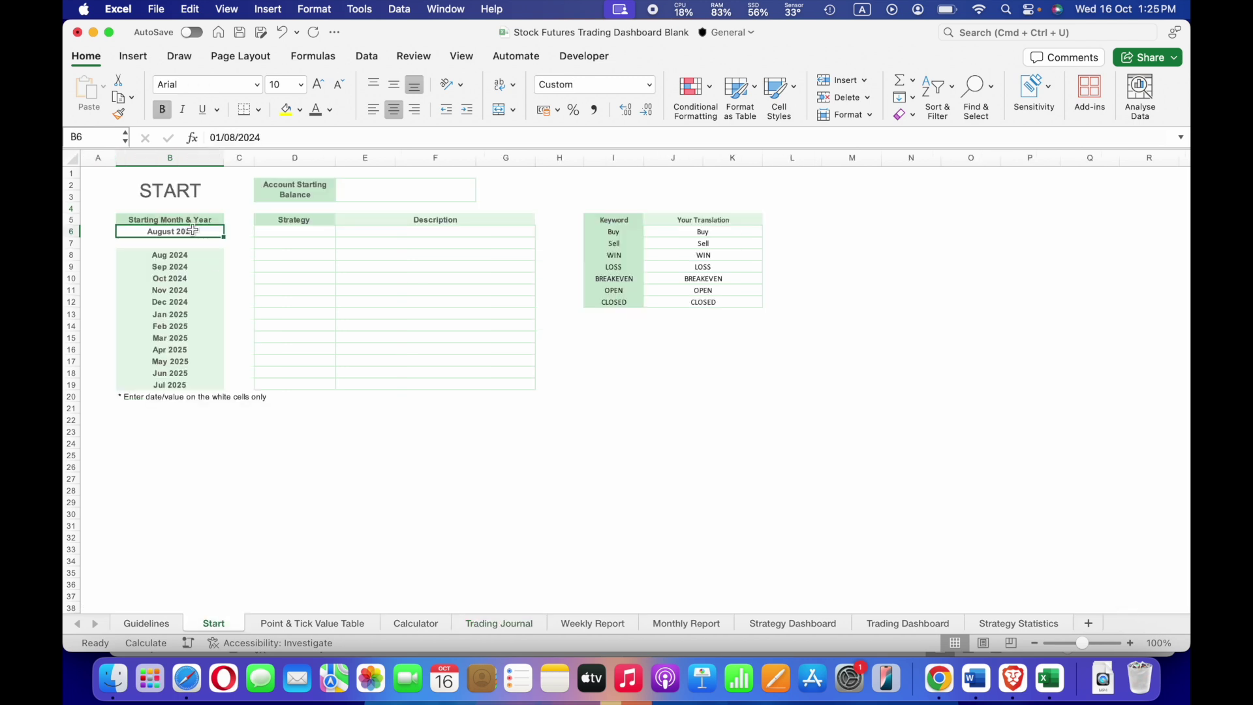
{"action": "left_click", "coordinate": [236, 137]}
{"action": "key", "text": "BackSpace"}
{"action": "key", "text": "BackSpace"}
{"action": "type", "text": "01"}
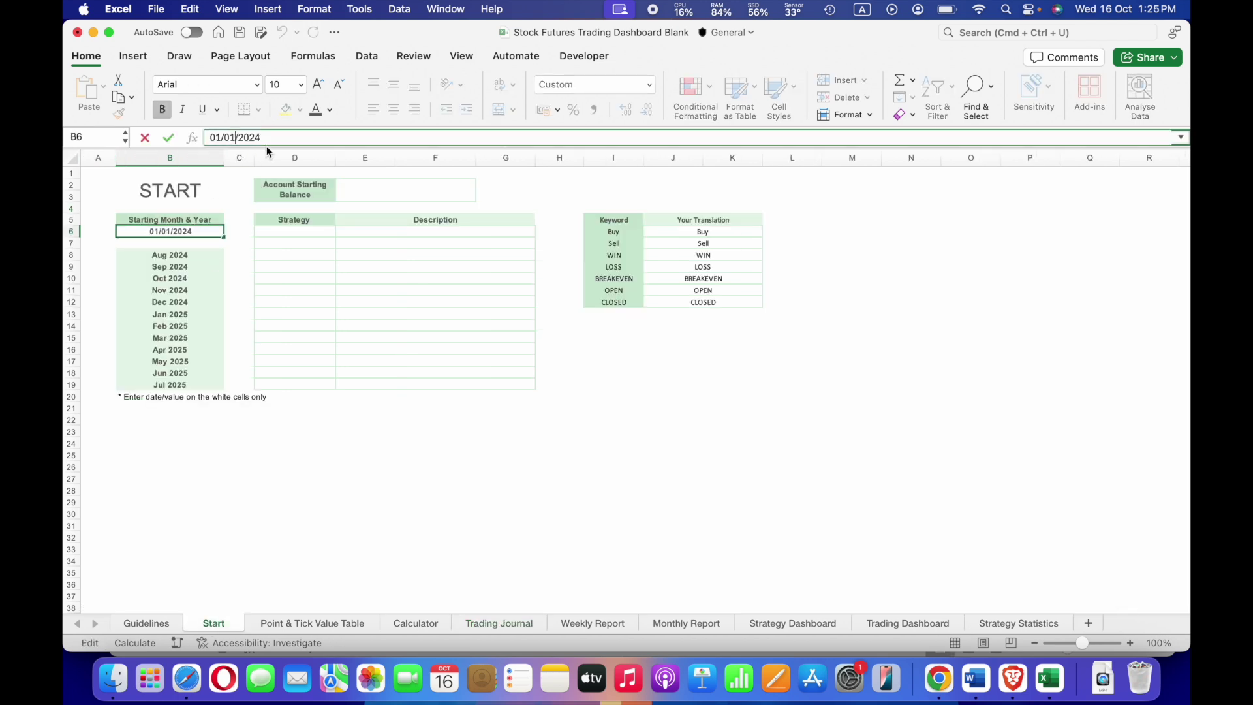
{"action": "left_click", "coordinate": [281, 138]}
{"action": "left_click", "coordinate": [350, 188]}
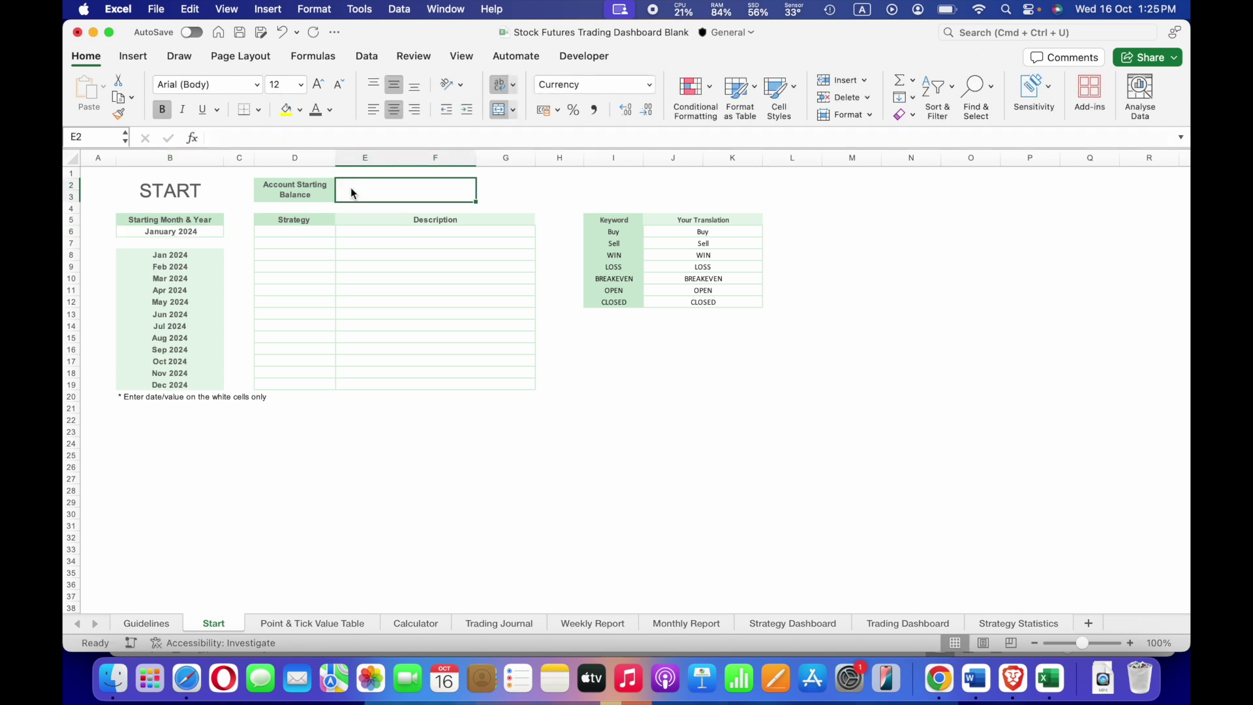
{"action": "type", "text": "5"}
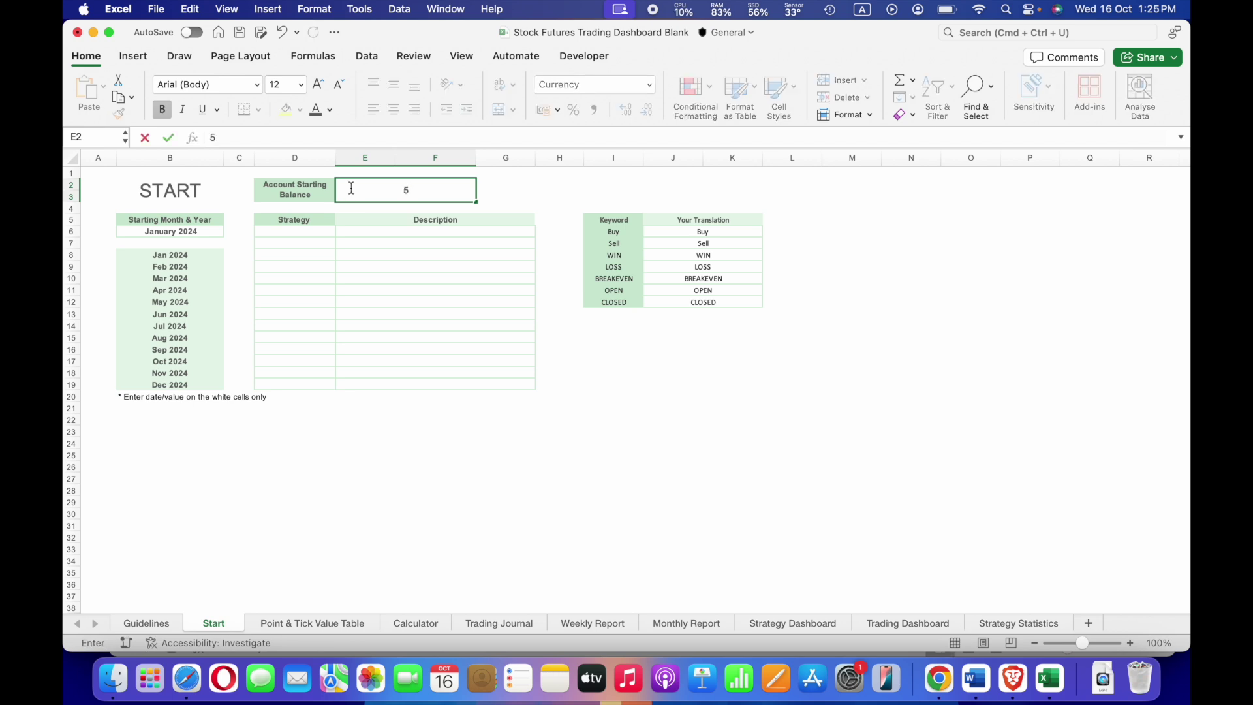
{"action": "type", "text": "000"}
{"action": "key", "text": "Return"}
Step: Enter Long as the Buy translation and Short as the Sell translation
{"action": "left_click", "coordinate": [673, 230]}
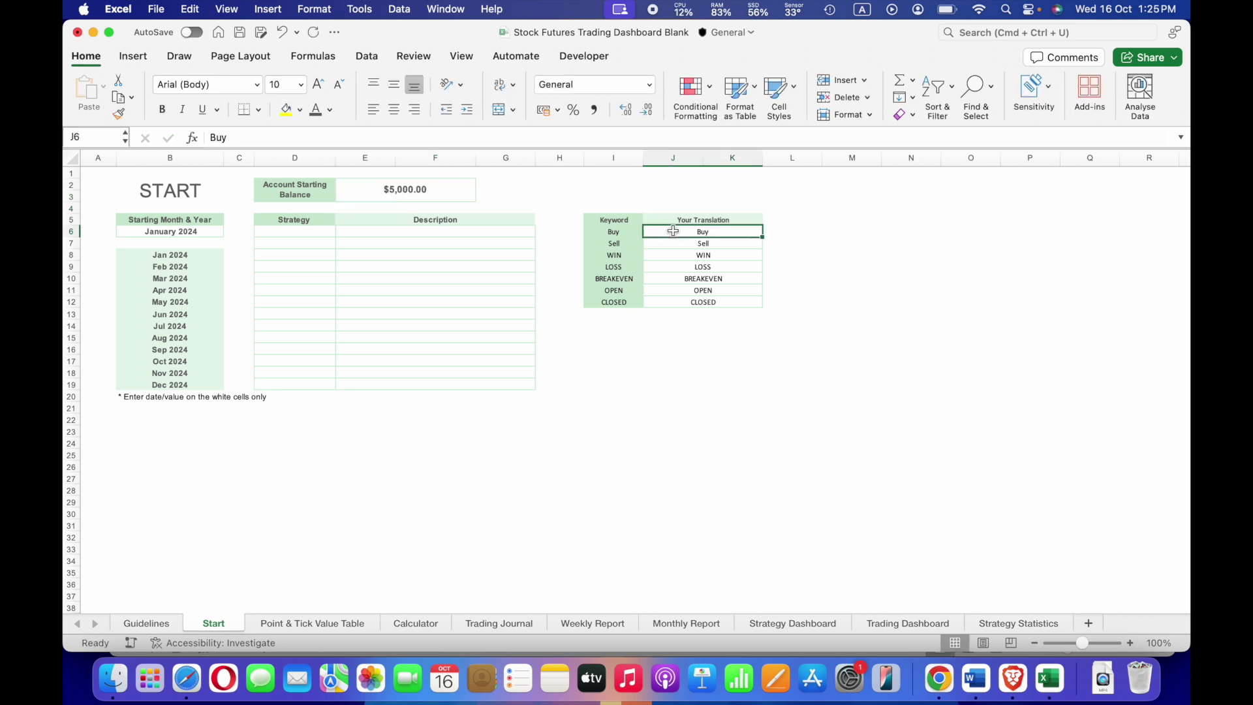
{"action": "key", "text": "super+grave"}
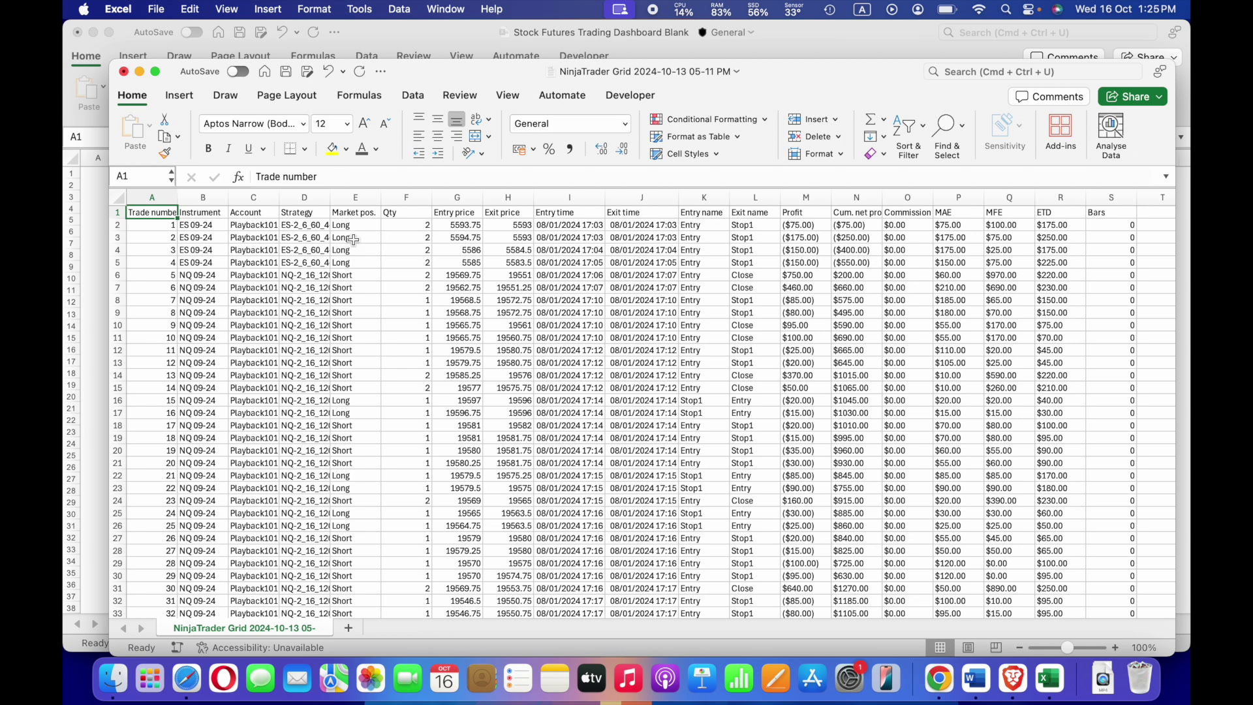
{"action": "key", "text": "super+grave"}
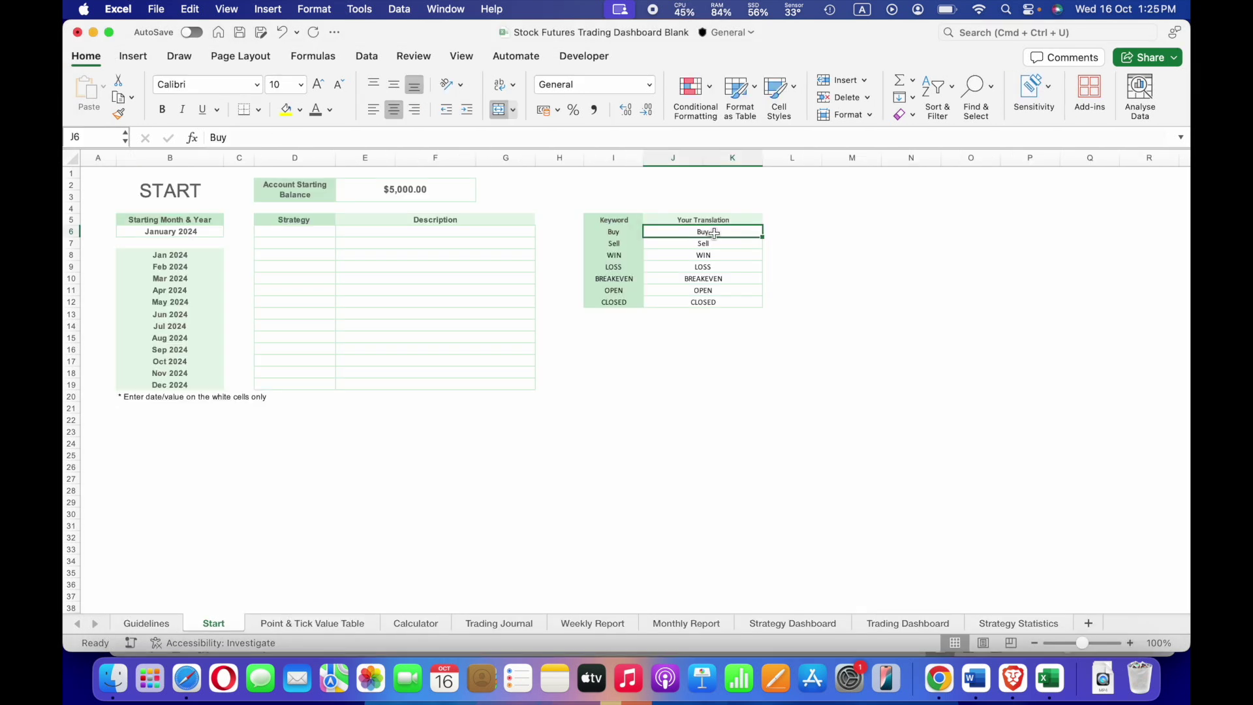
{"action": "type", "text": "Long"}
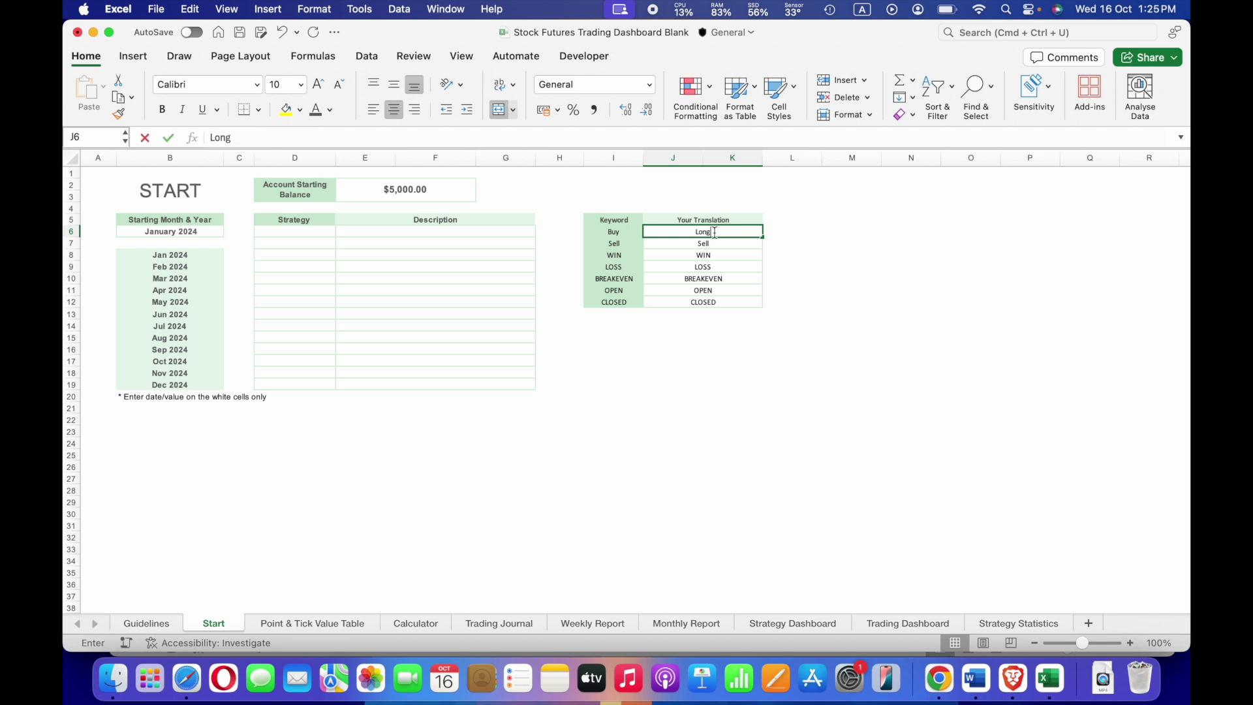
{"action": "key", "text": "Return"}
{"action": "type", "text": "Short"}
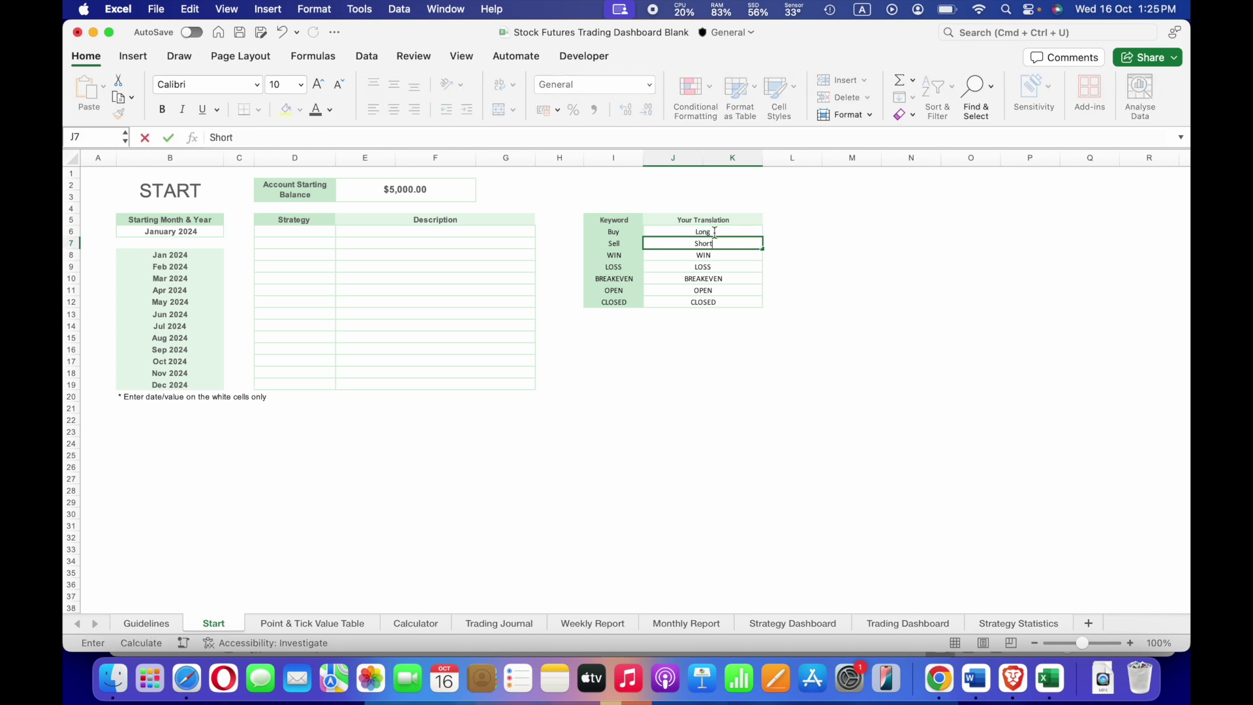
{"action": "key", "text": "Tab"}
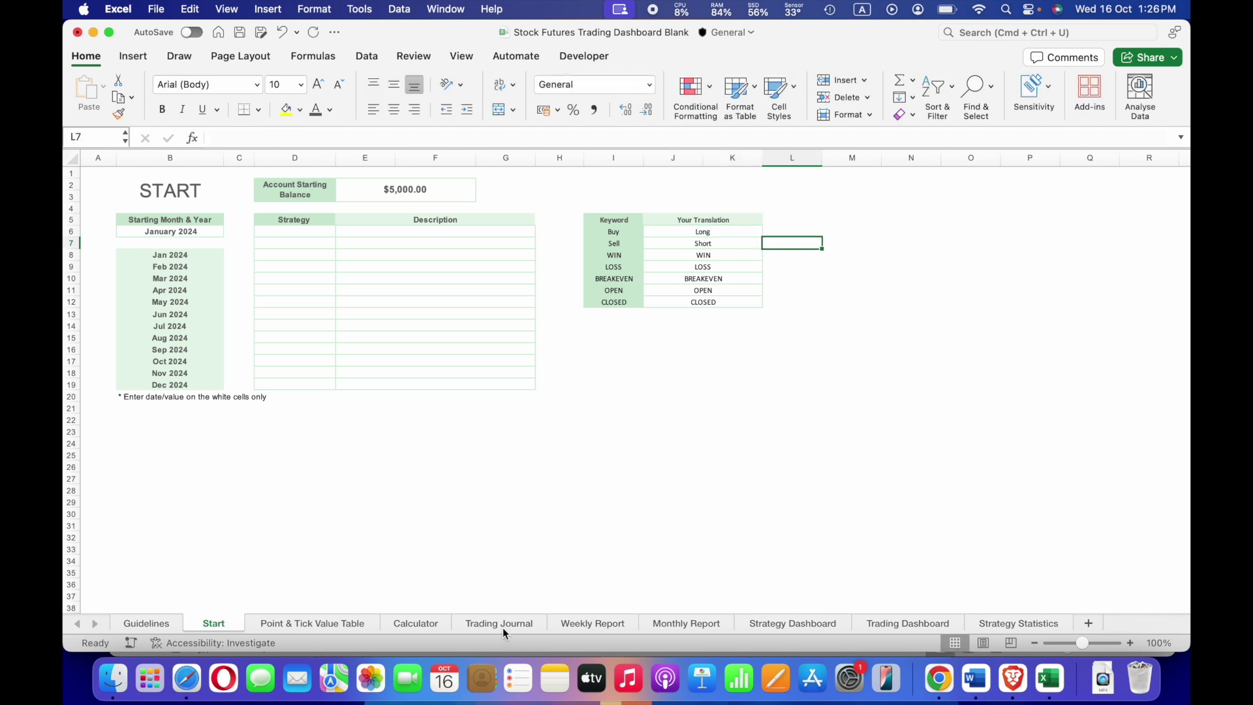
Step: Paste the NinjaTrader column A trade numbers as values into the Trading Journal starting at C4
{"action": "left_click", "coordinate": [502, 628]}
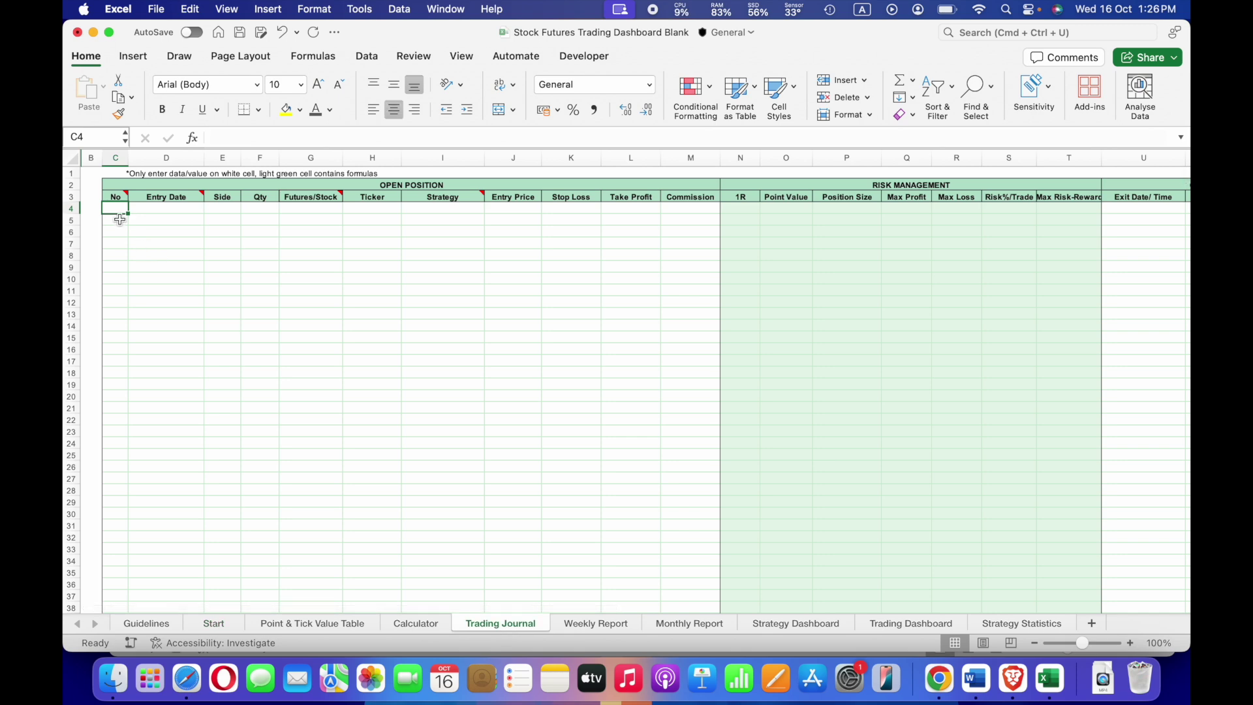
{"action": "key", "text": "super+grave"}
{"action": "left_click_drag", "start_coordinate": [152, 225], "coordinate": [163, 626]}
{"action": "key", "text": "super+c"}
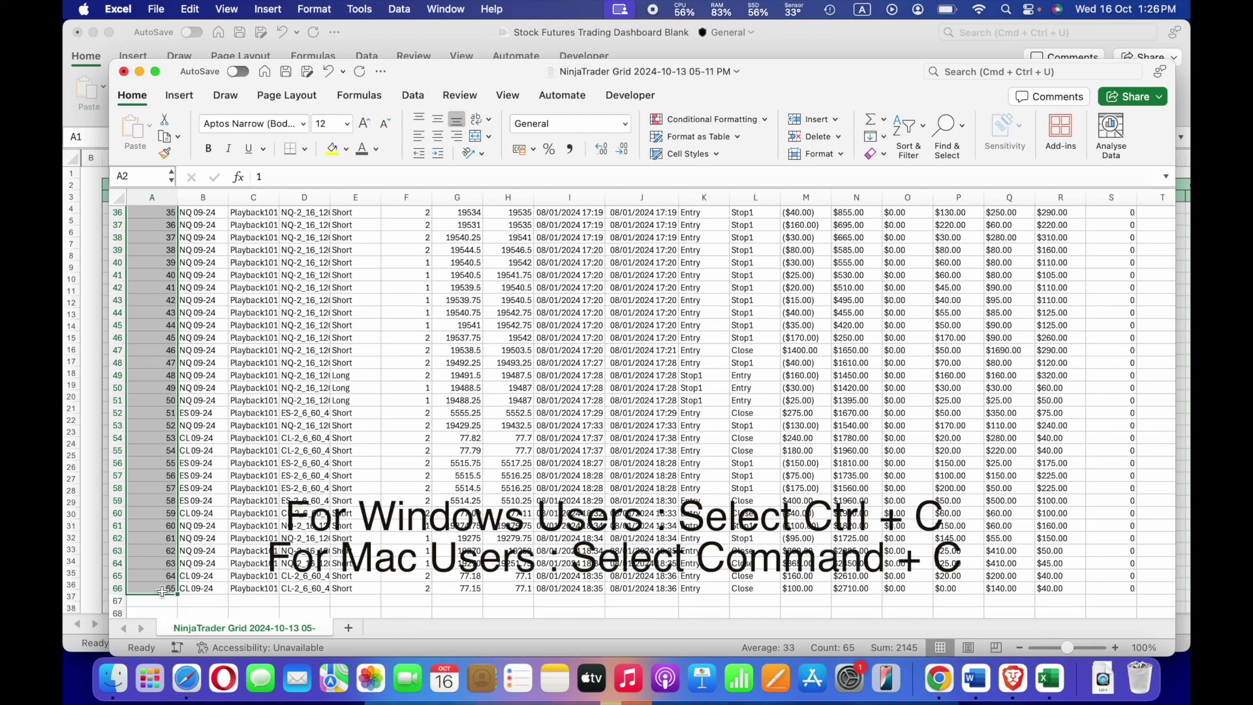
{"action": "key", "text": "super+grave"}
{"action": "right_click", "coordinate": [117, 214]}
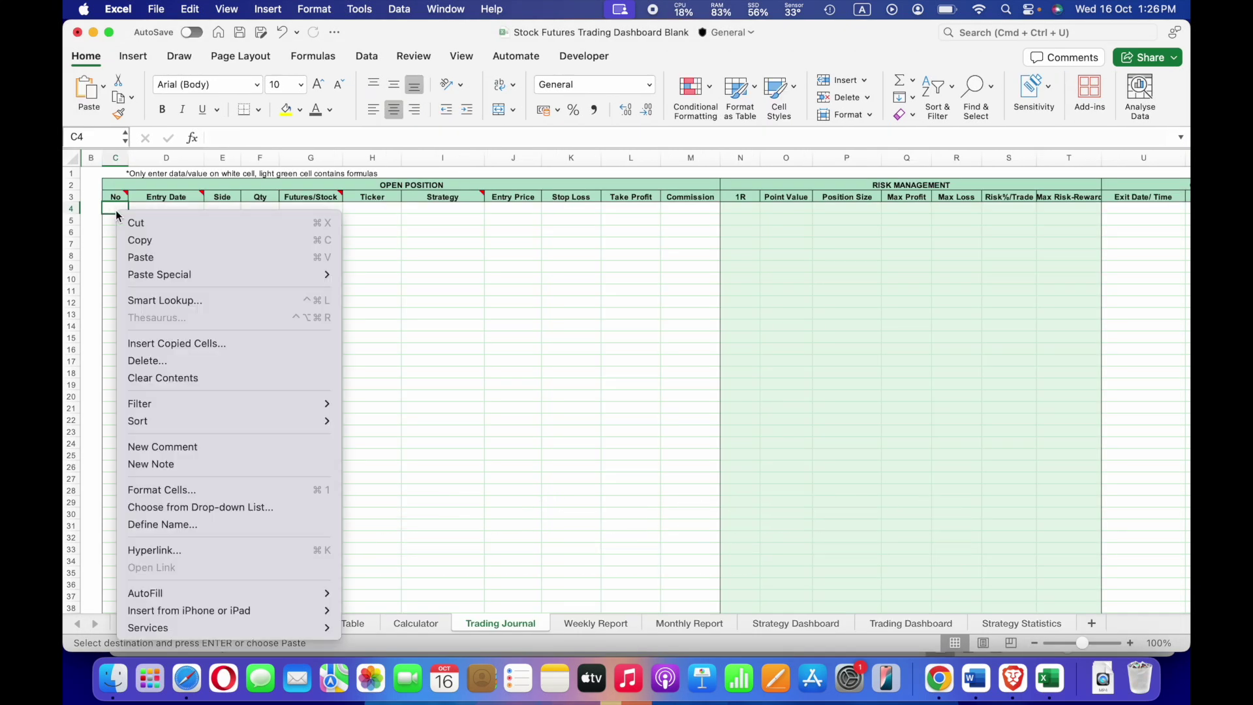
{"action": "mouse_move", "coordinate": [175, 276]}
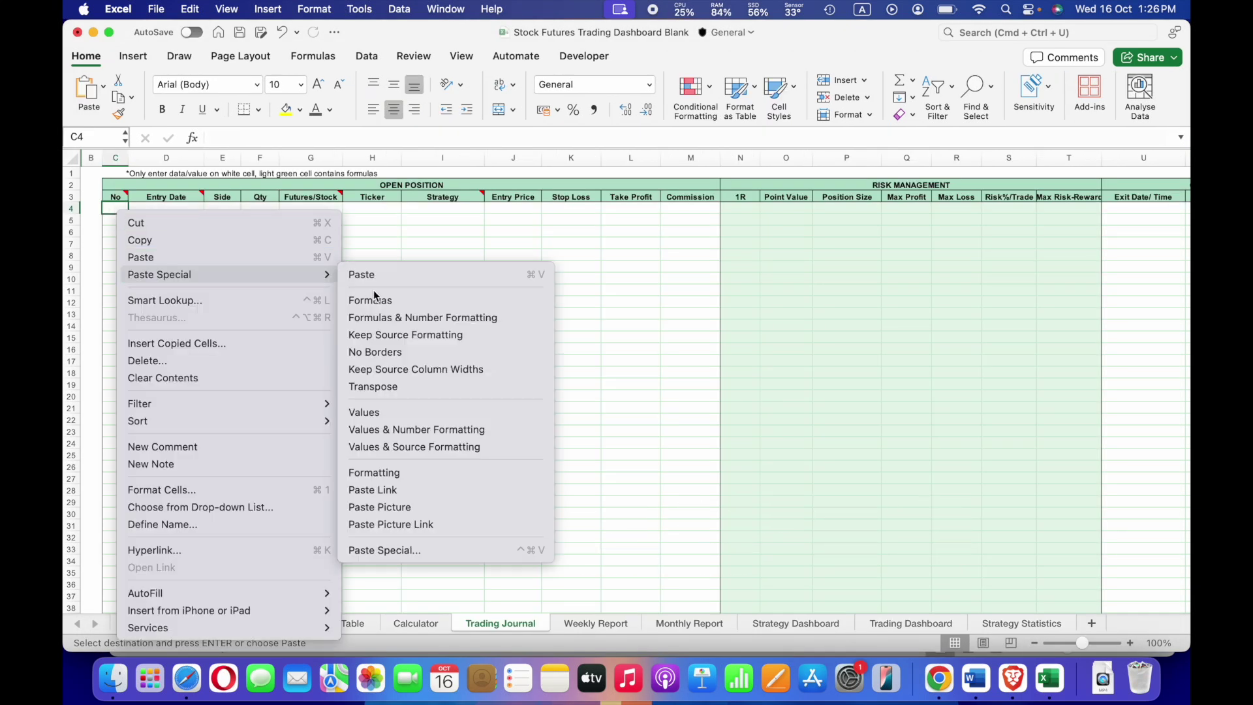
{"action": "left_click", "coordinate": [395, 412]}
{"action": "left_click", "coordinate": [177, 212]}
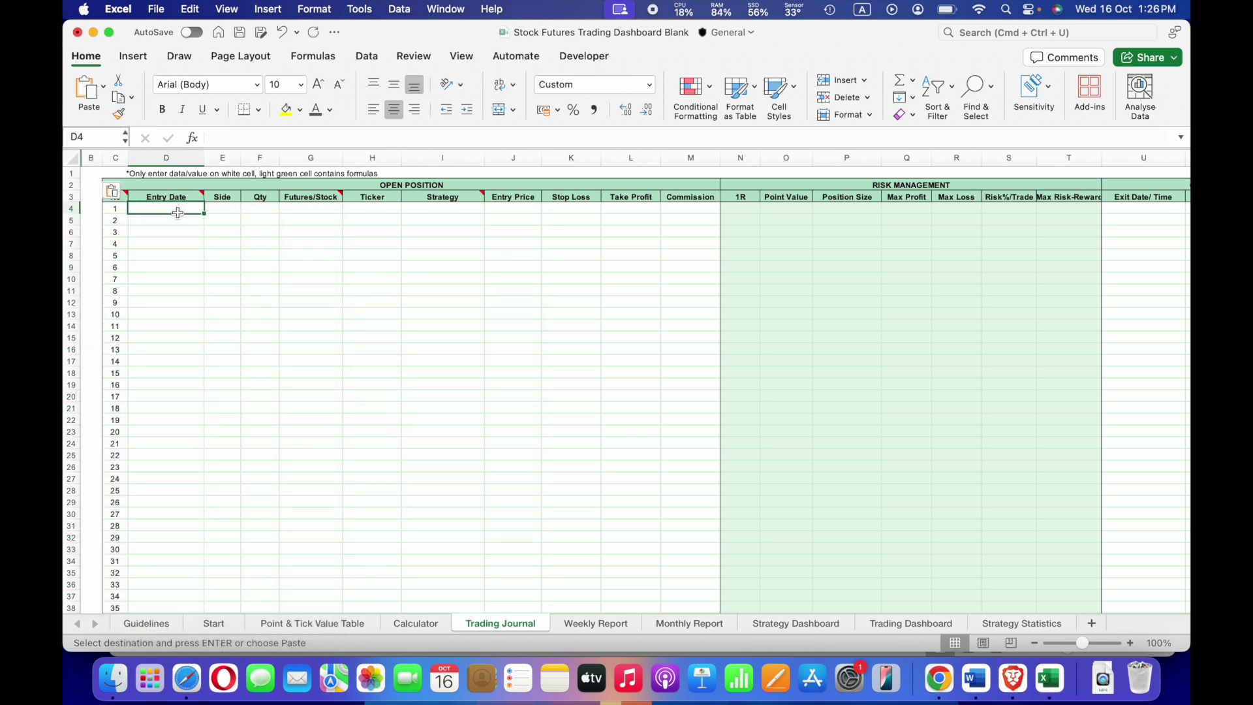
{"action": "key", "text": "super+grave"}
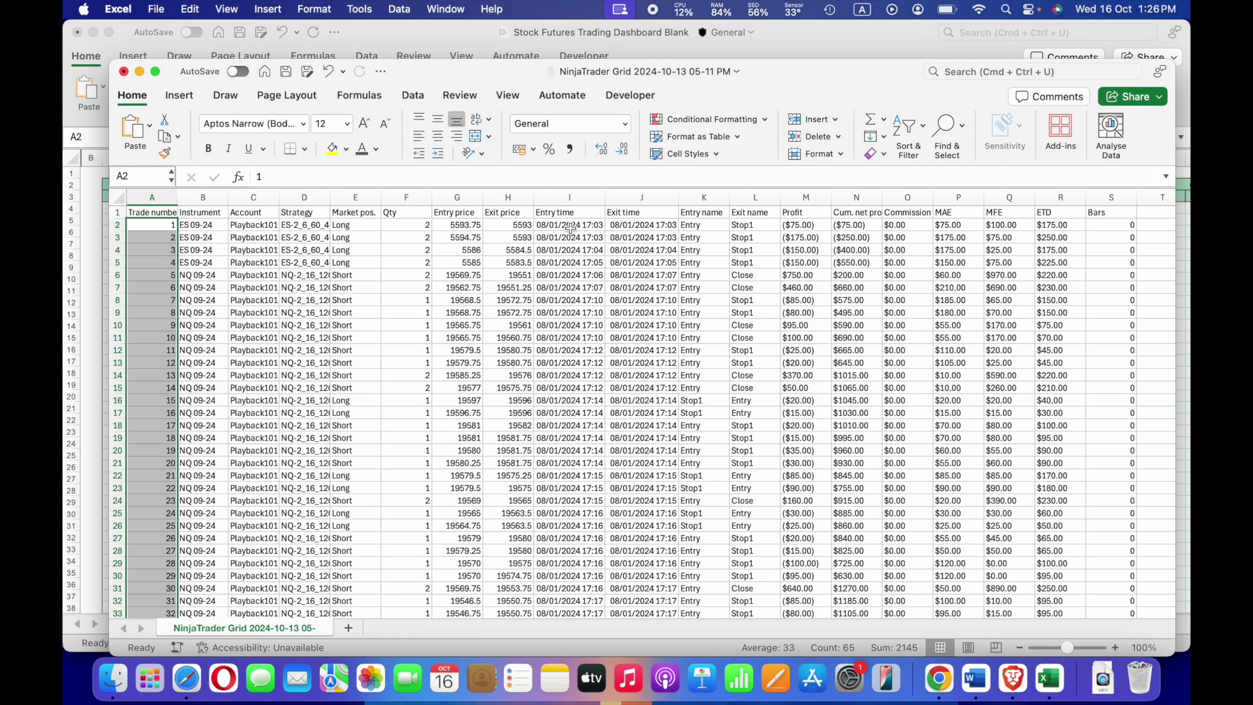
Step: Paste the NinjaTrader entry times from column I as values into the Trading Journal starting at D4
{"action": "left_click", "coordinate": [559, 226]}
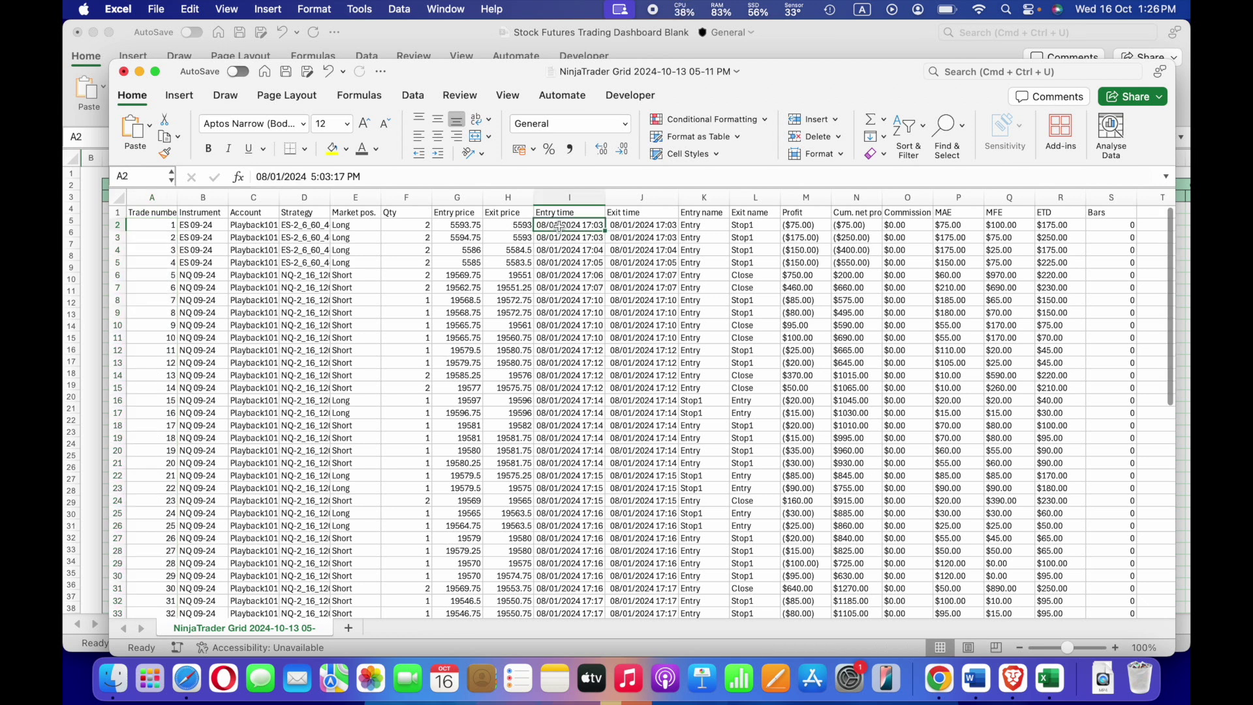
{"action": "left_click_drag", "start_coordinate": [559, 226], "coordinate": [569, 628]}
{"action": "key", "text": "super+c"}
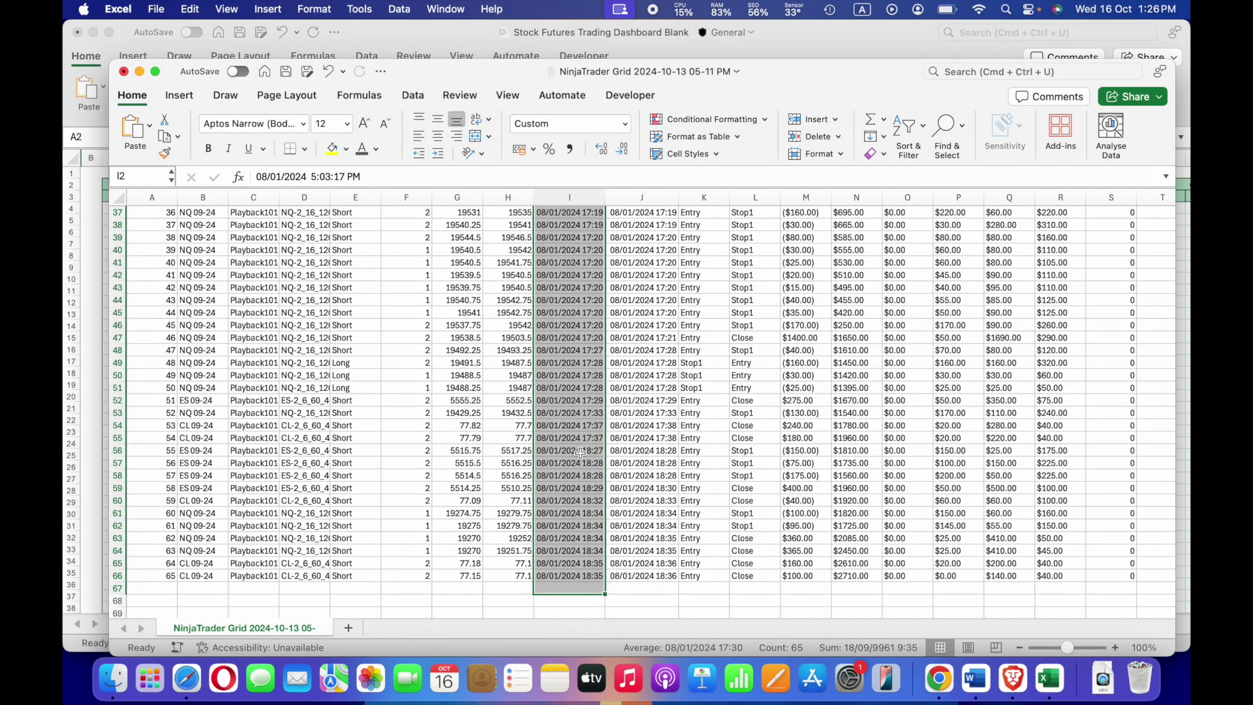
{"action": "key", "text": "super+grave"}
{"action": "left_click", "coordinate": [180, 209]}
{"action": "right_click", "coordinate": [180, 208]}
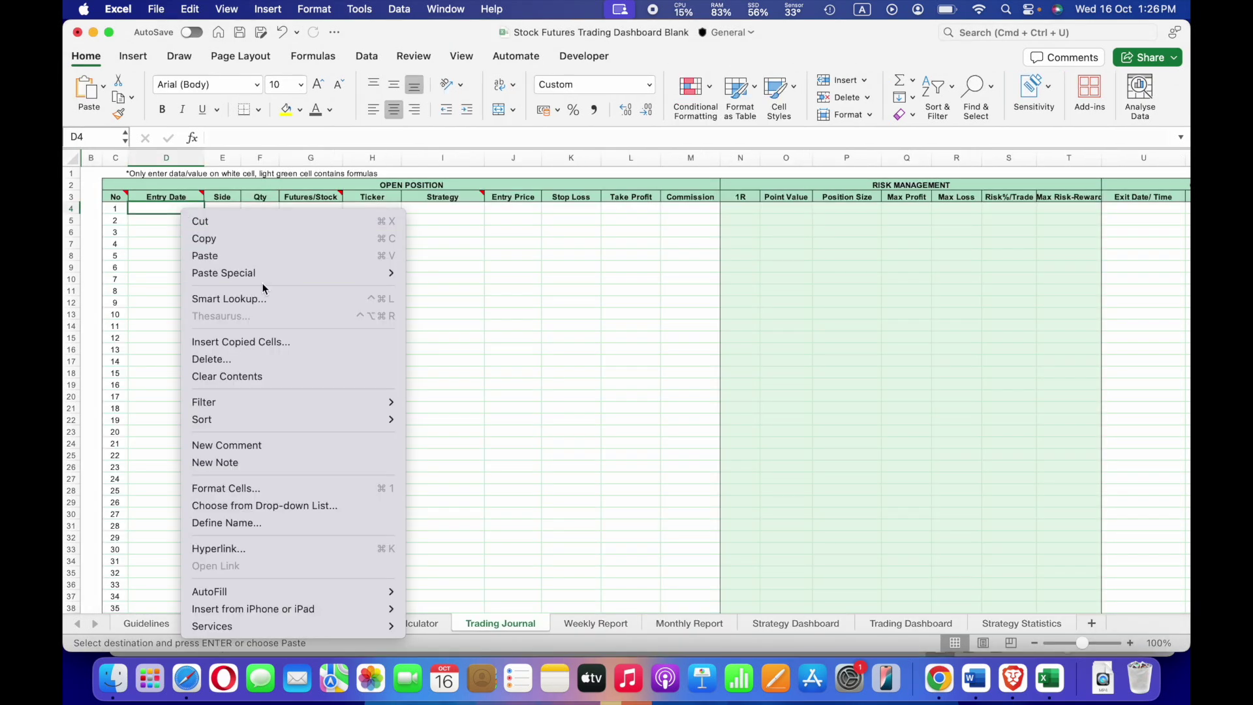
{"action": "mouse_move", "coordinate": [264, 276]}
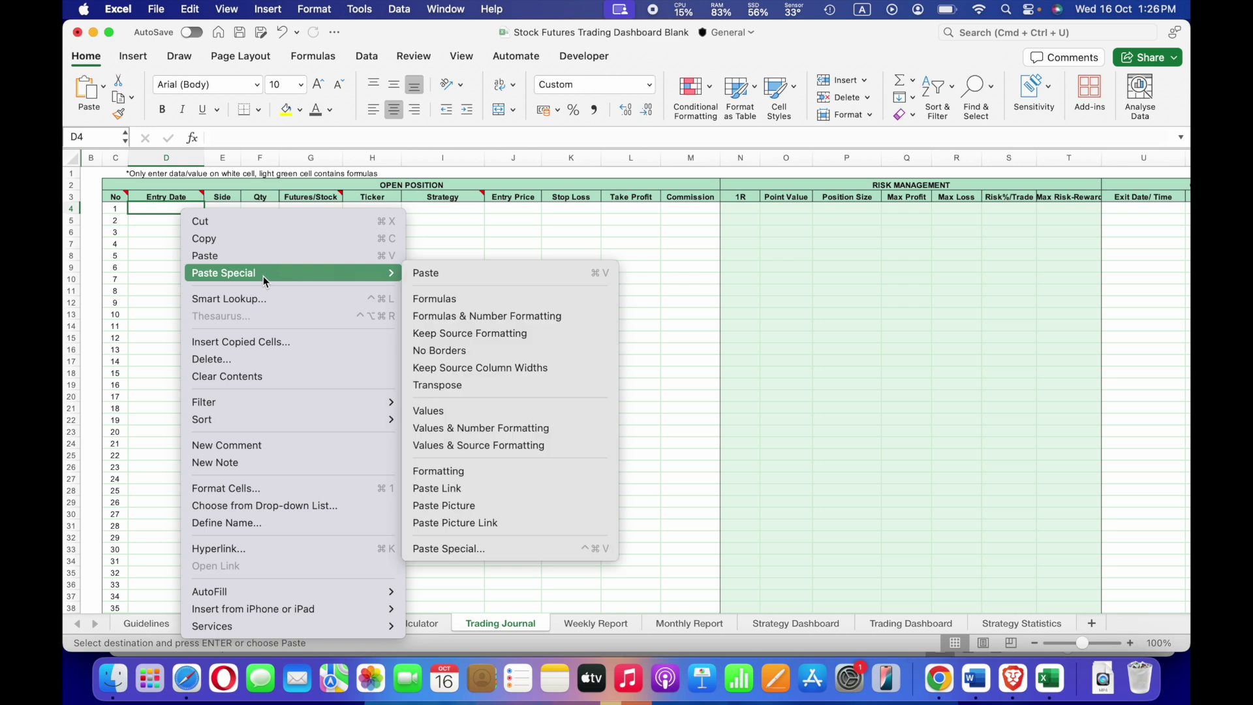
{"action": "left_click", "coordinate": [461, 413]}
{"action": "left_click", "coordinate": [222, 212]}
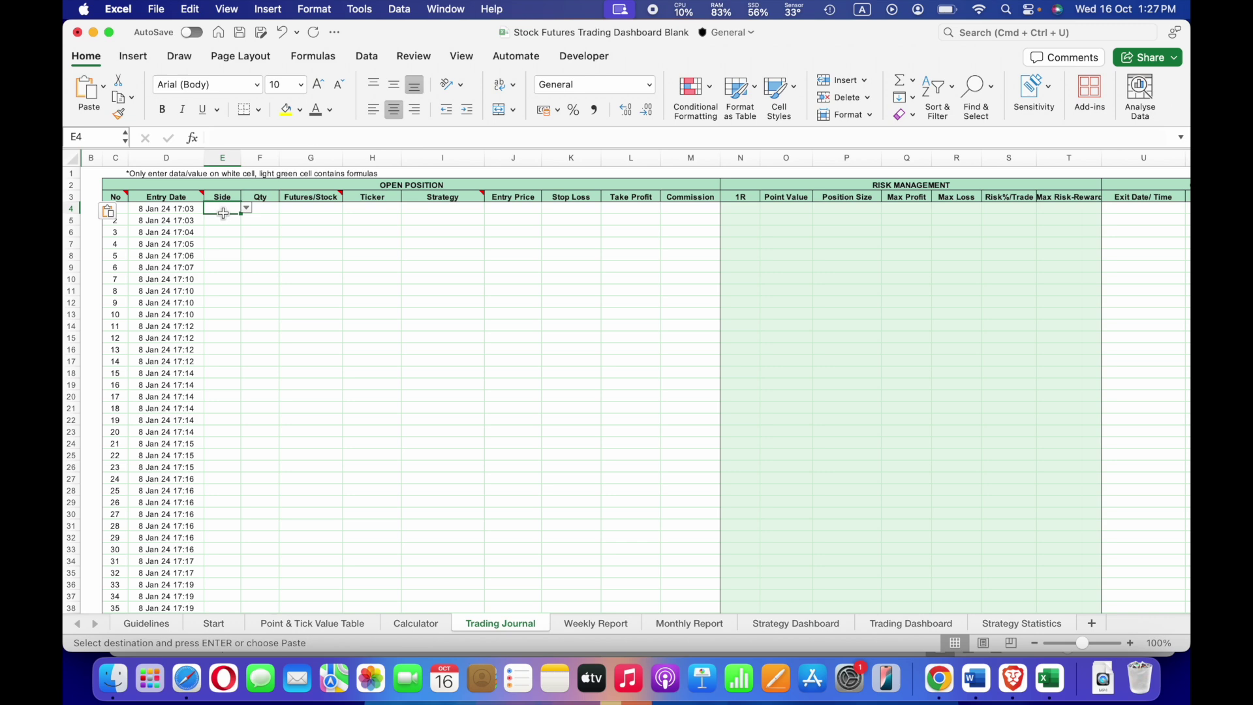
{"action": "key", "text": "super+grave"}
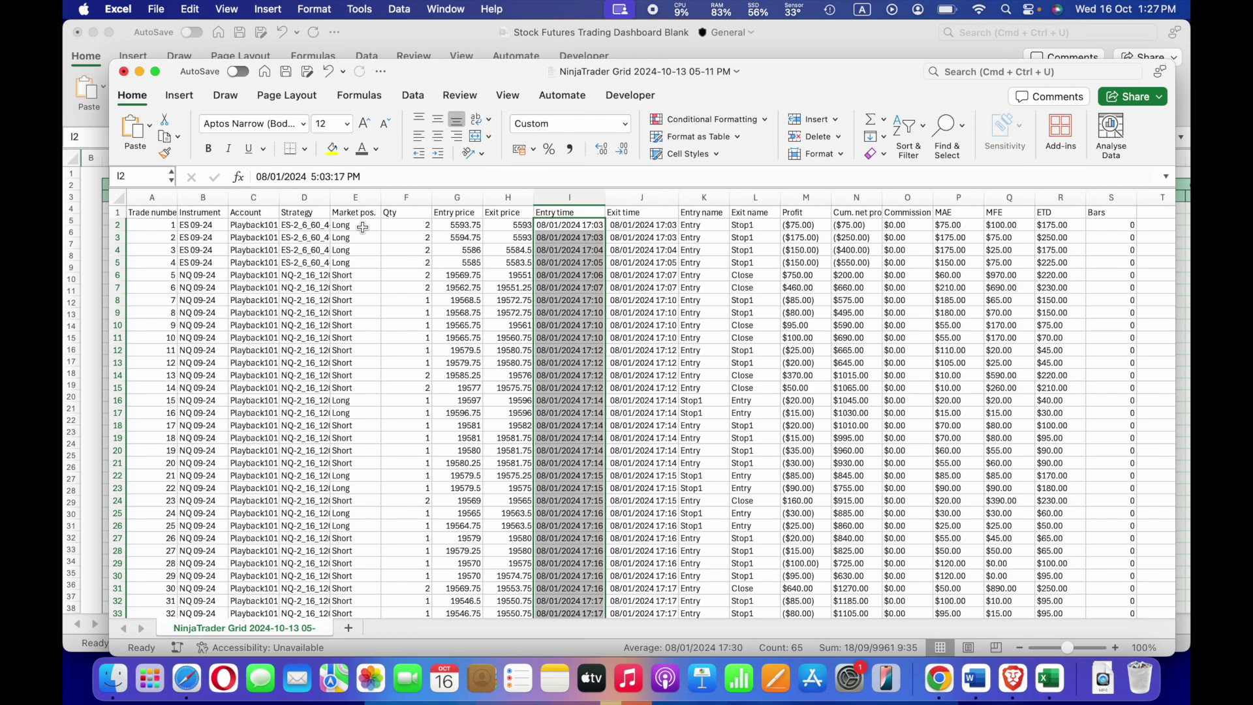
Step: Paste the NinjaTrader Market pos. values as values into the Side column at E4
{"action": "left_click_drag", "start_coordinate": [363, 227], "coordinate": [344, 692]}
{"action": "key", "text": "super+c"}
{"action": "key", "text": "super+grave"}
{"action": "left_click", "coordinate": [225, 212]}
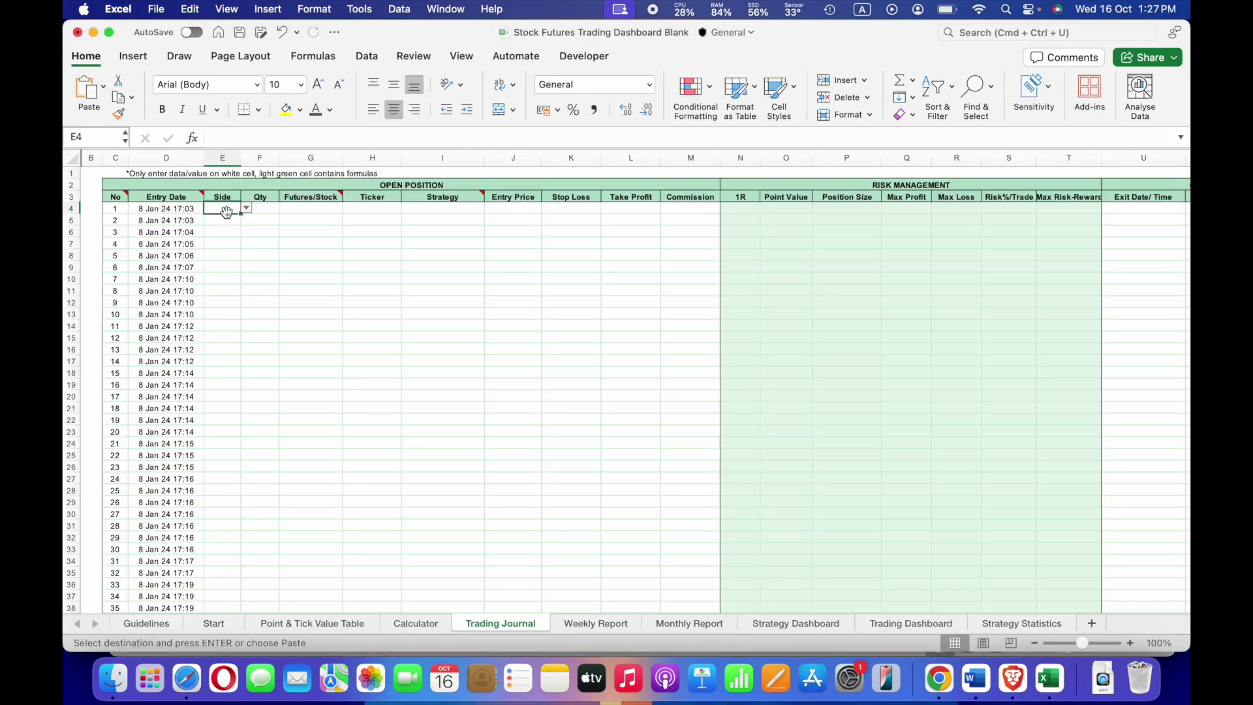
{"action": "right_click", "coordinate": [225, 212]}
{"action": "mouse_move", "coordinate": [363, 274]}
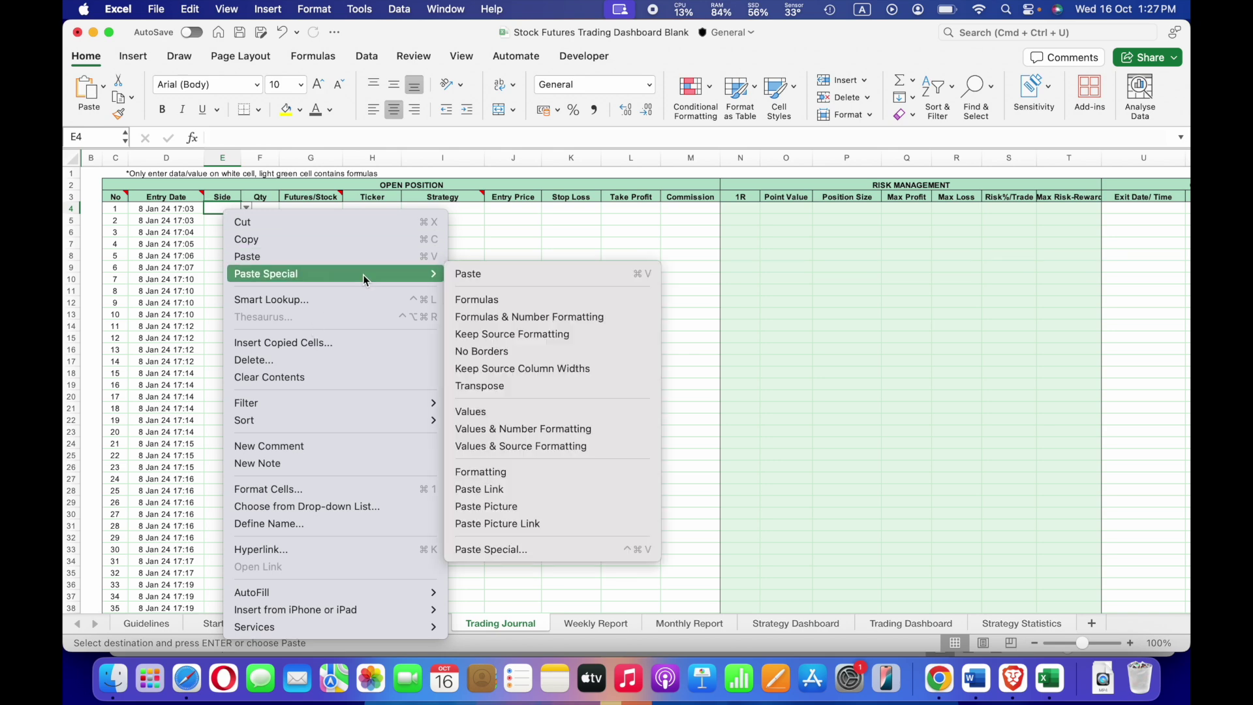
{"action": "left_click", "coordinate": [496, 412]}
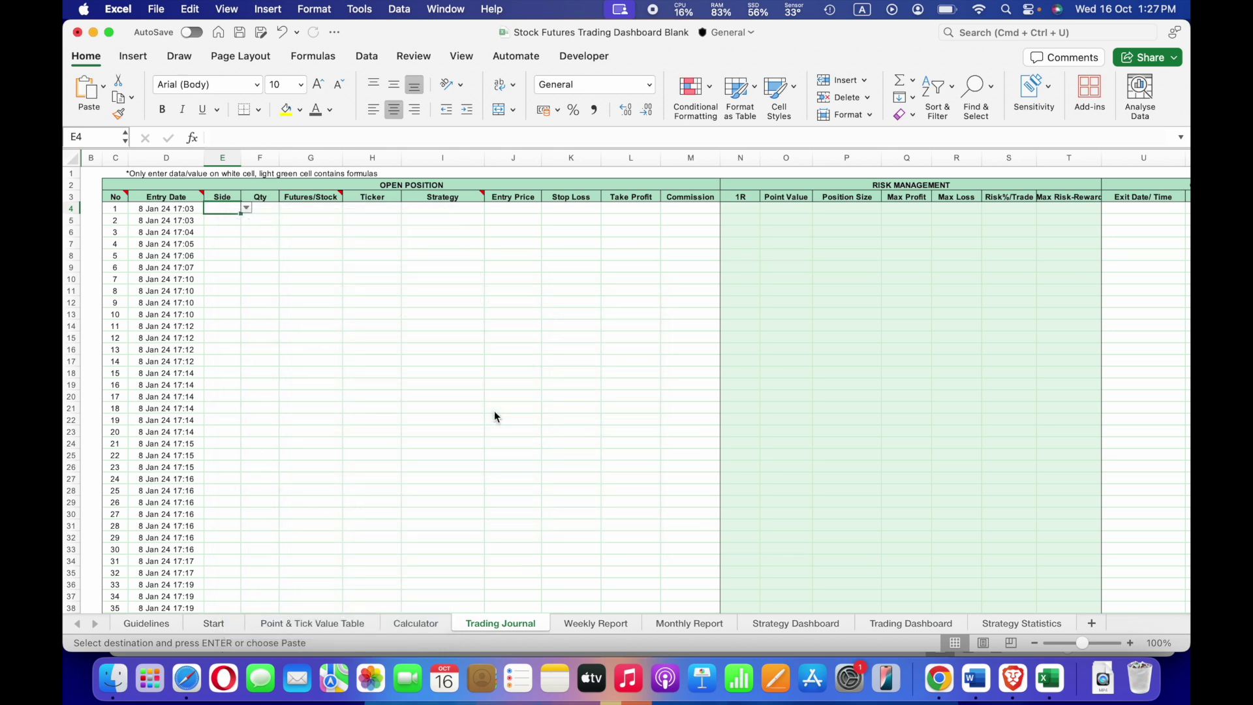
Step: Paste the NinjaTrader Qty values as values into the Qty column at F4
{"action": "left_click", "coordinate": [261, 208]}
{"action": "key", "text": "super+grave"}
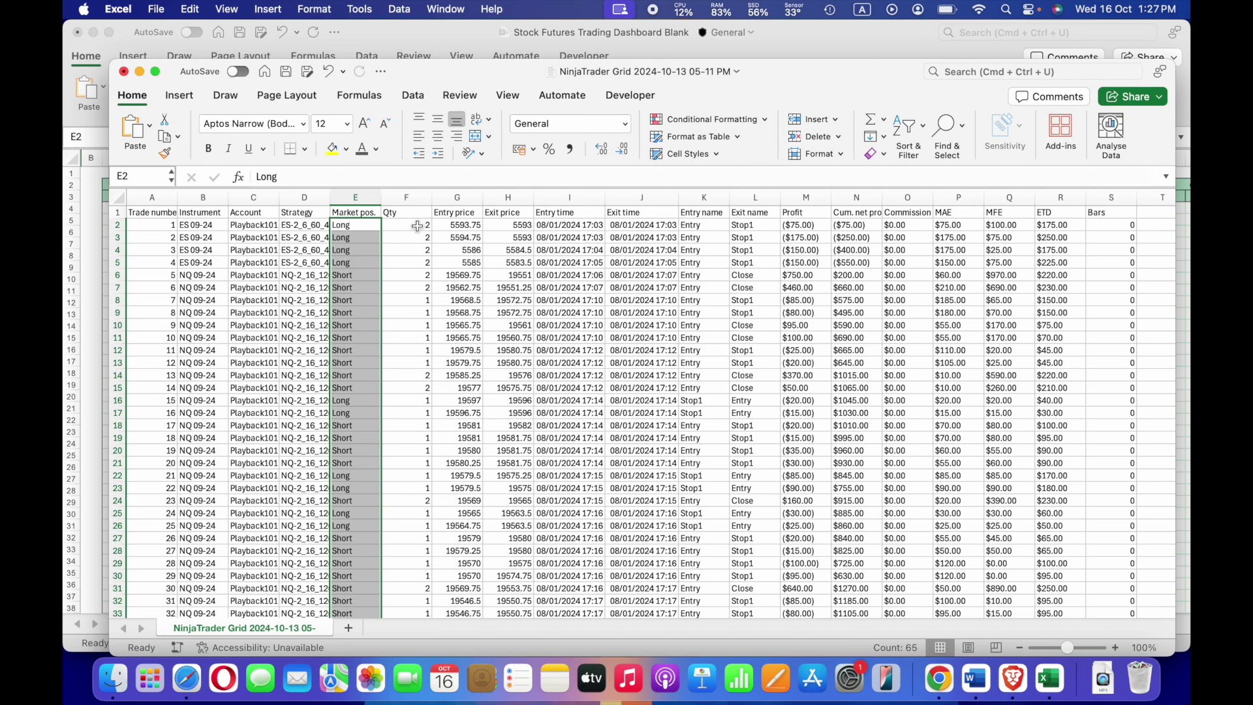
{"action": "left_click", "coordinate": [417, 226]}
{"action": "left_click_drag", "start_coordinate": [417, 226], "coordinate": [414, 582]}
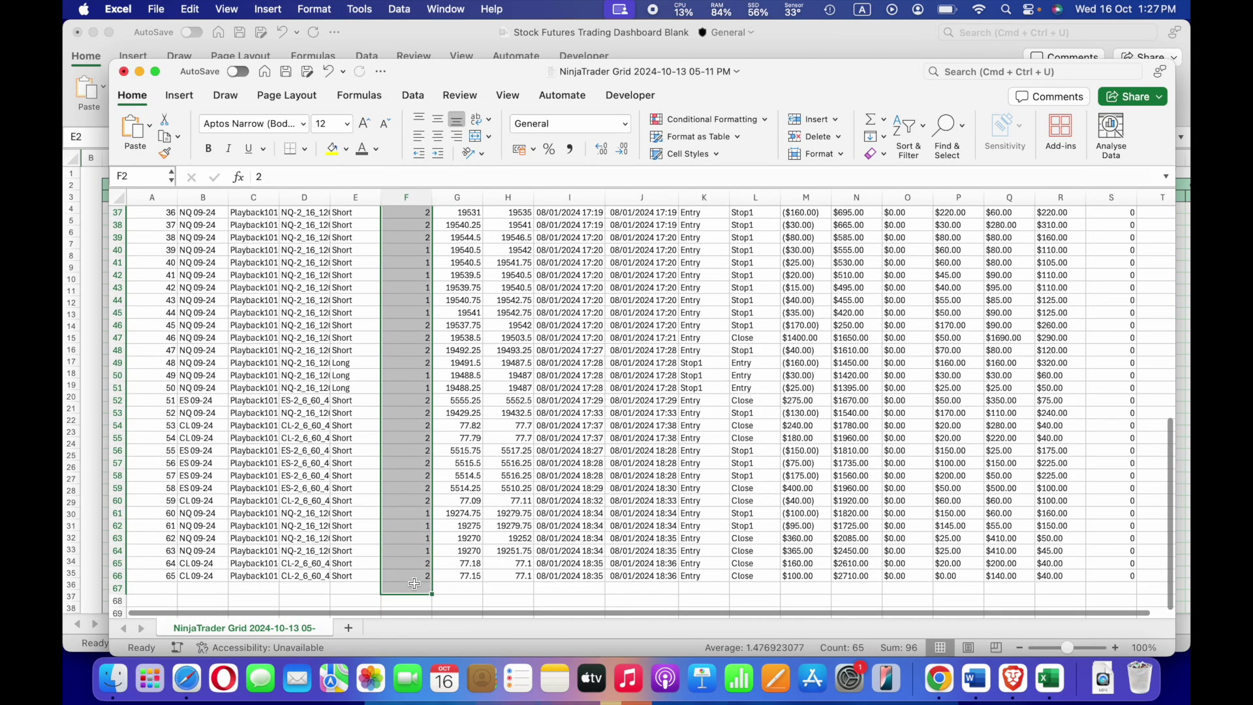
{"action": "key", "text": "super+c"}
{"action": "key", "text": "super+grave"}
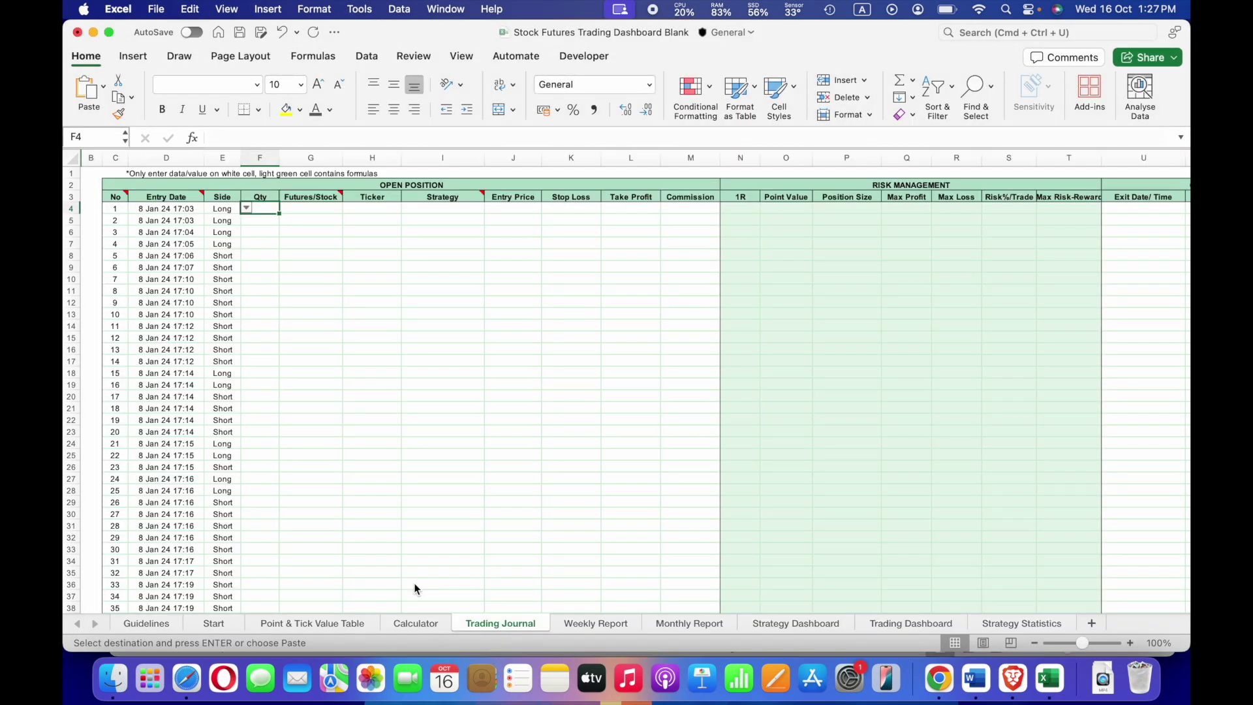
{"action": "right_click", "coordinate": [266, 210]}
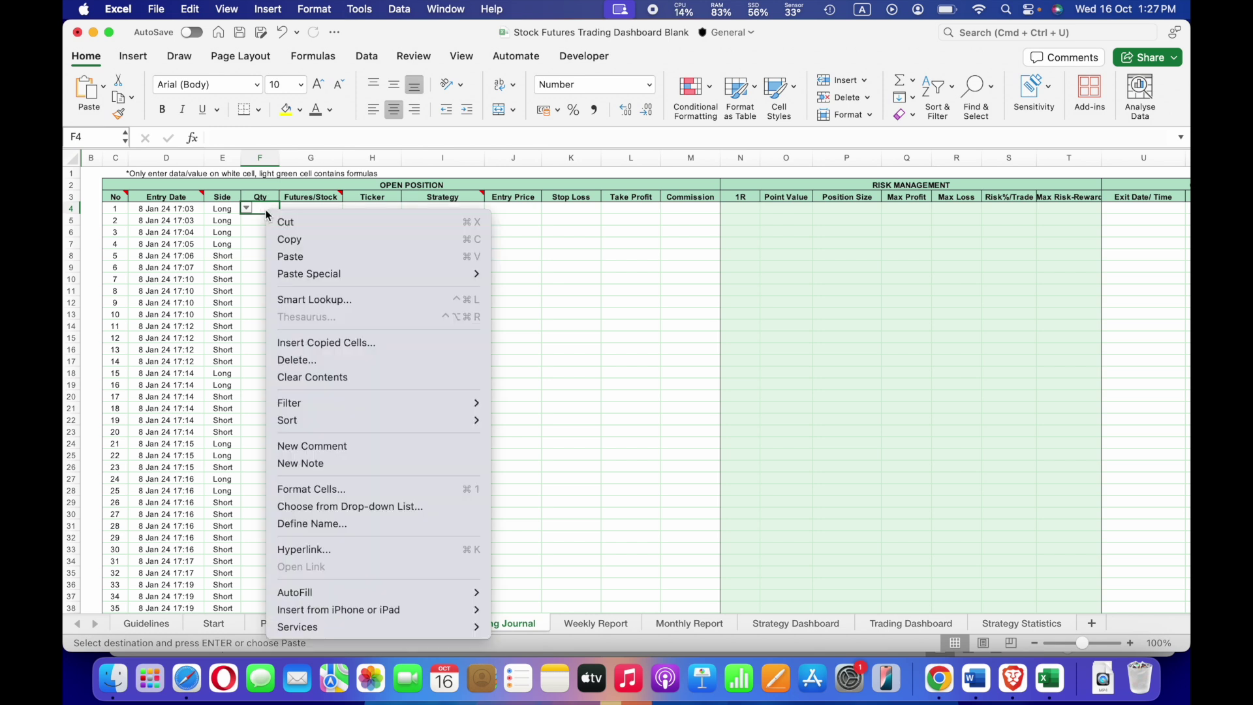
{"action": "mouse_move", "coordinate": [299, 274]}
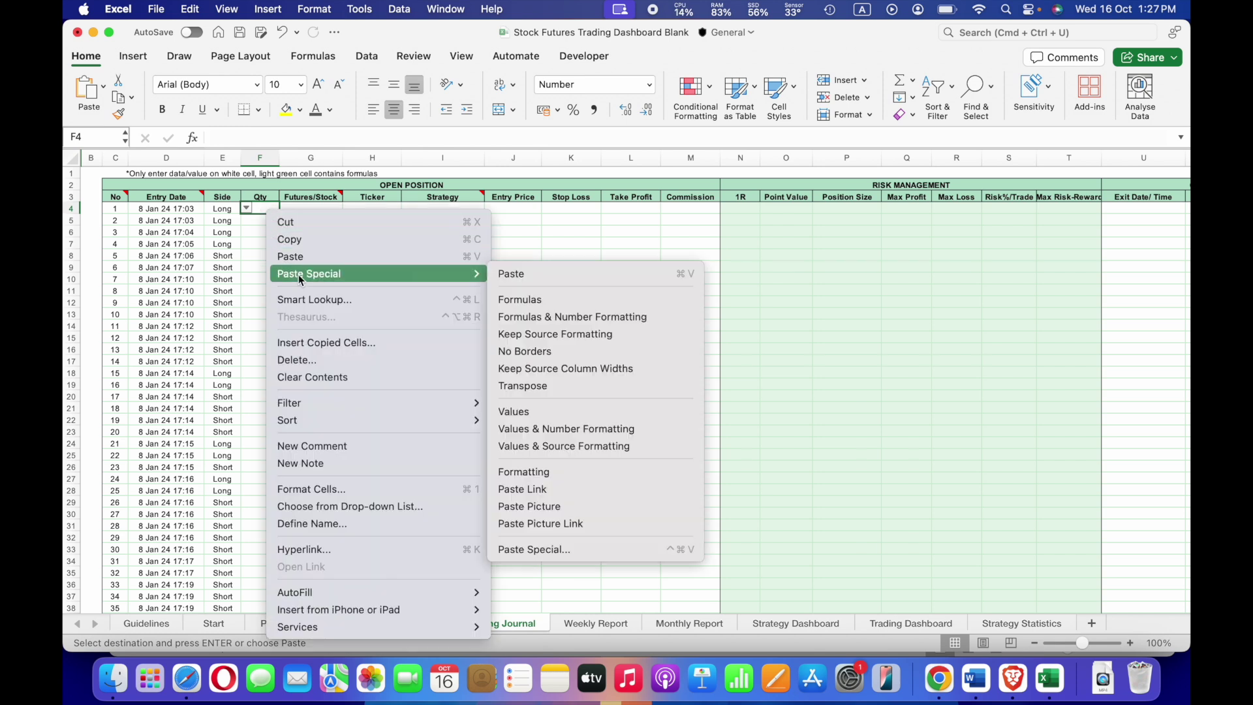
{"action": "left_click", "coordinate": [558, 416]}
{"action": "left_click", "coordinate": [362, 208]}
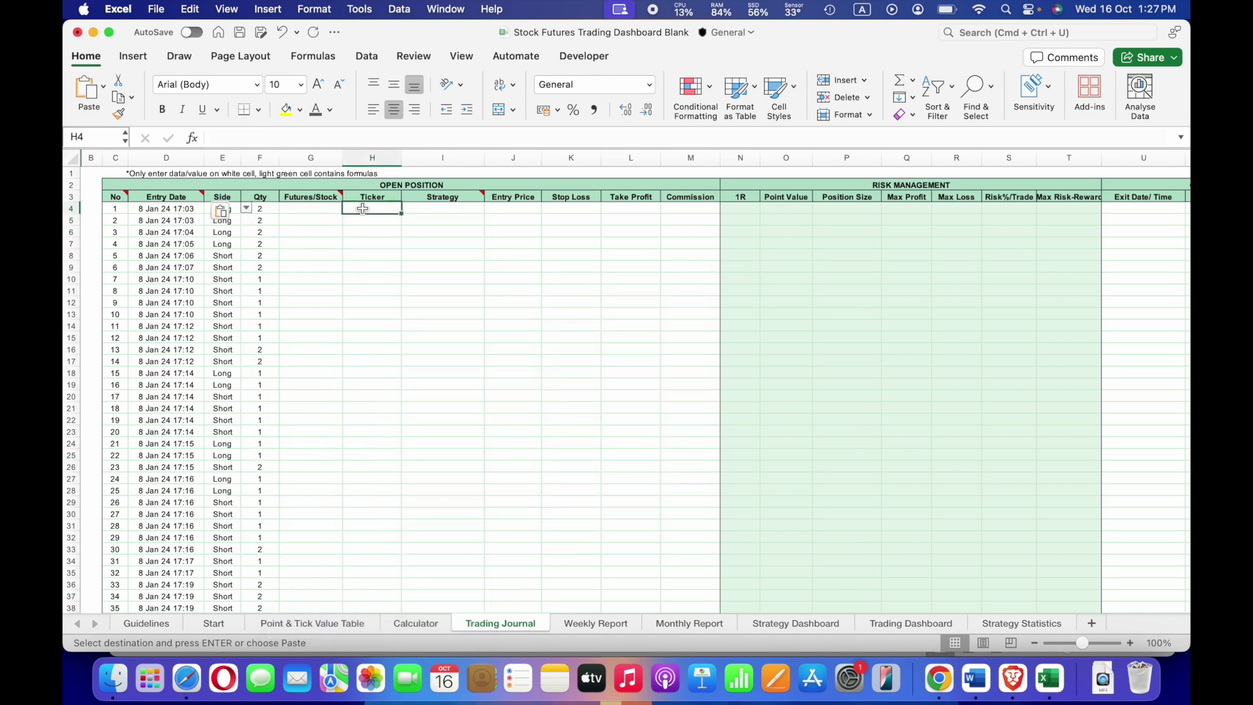
Step: Paste the NinjaTrader Instrument values (ES 09-24, NQ 09-24) as values into Ticker at H4
{"action": "key", "text": "super+grave"}
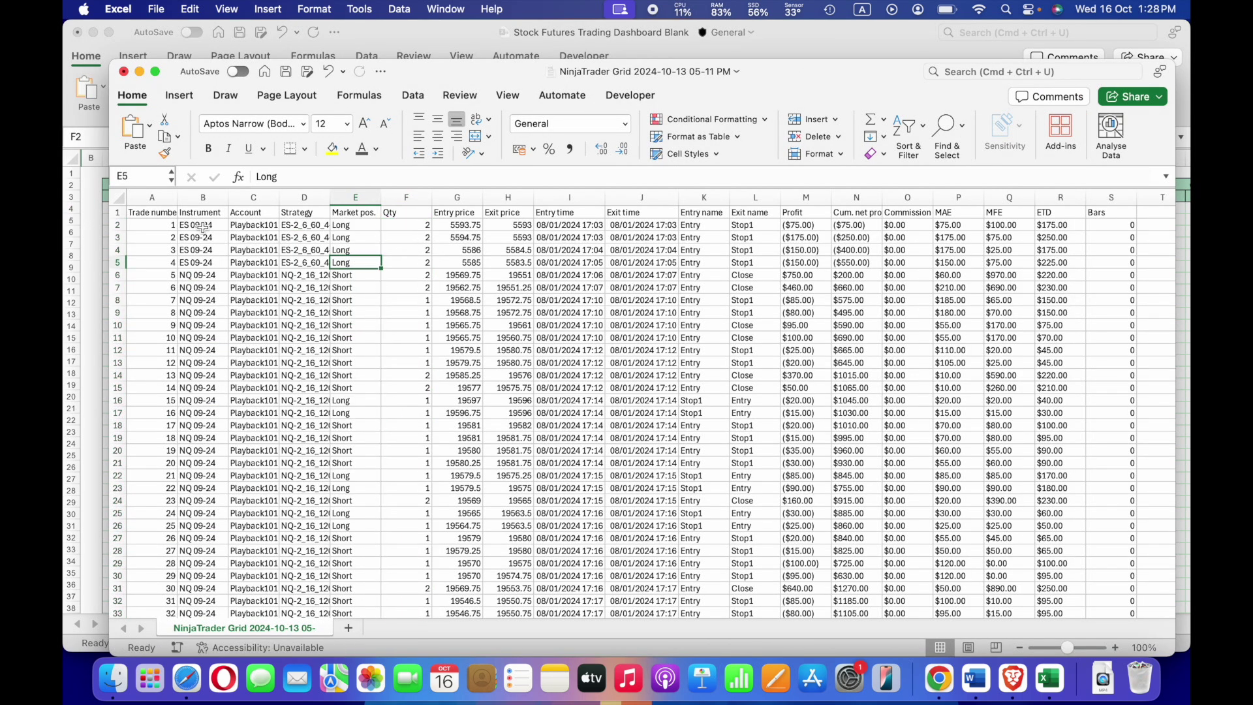
{"action": "left_click_drag", "start_coordinate": [203, 227], "coordinate": [191, 649]}
{"action": "key", "text": "cmd+c"}
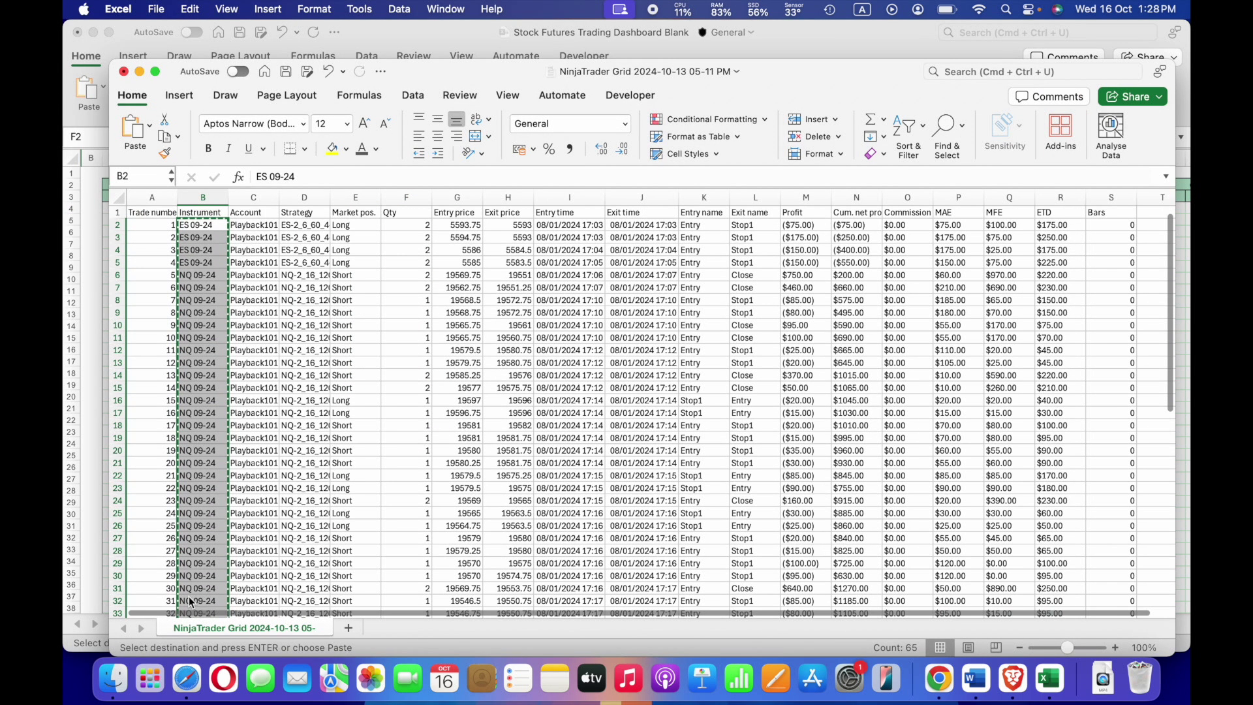
{"action": "key", "text": "super+grave"}
{"action": "right_click", "coordinate": [374, 209]}
{"action": "mouse_move", "coordinate": [456, 275]}
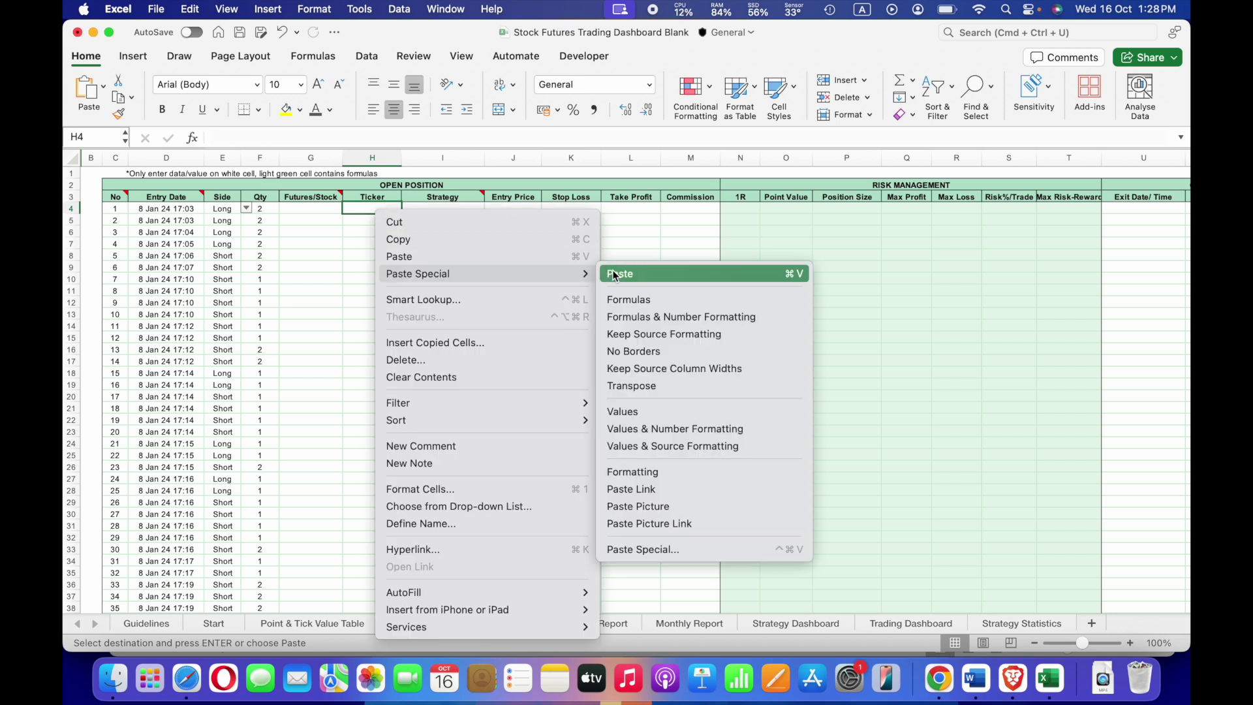
{"action": "left_click", "coordinate": [633, 412]}
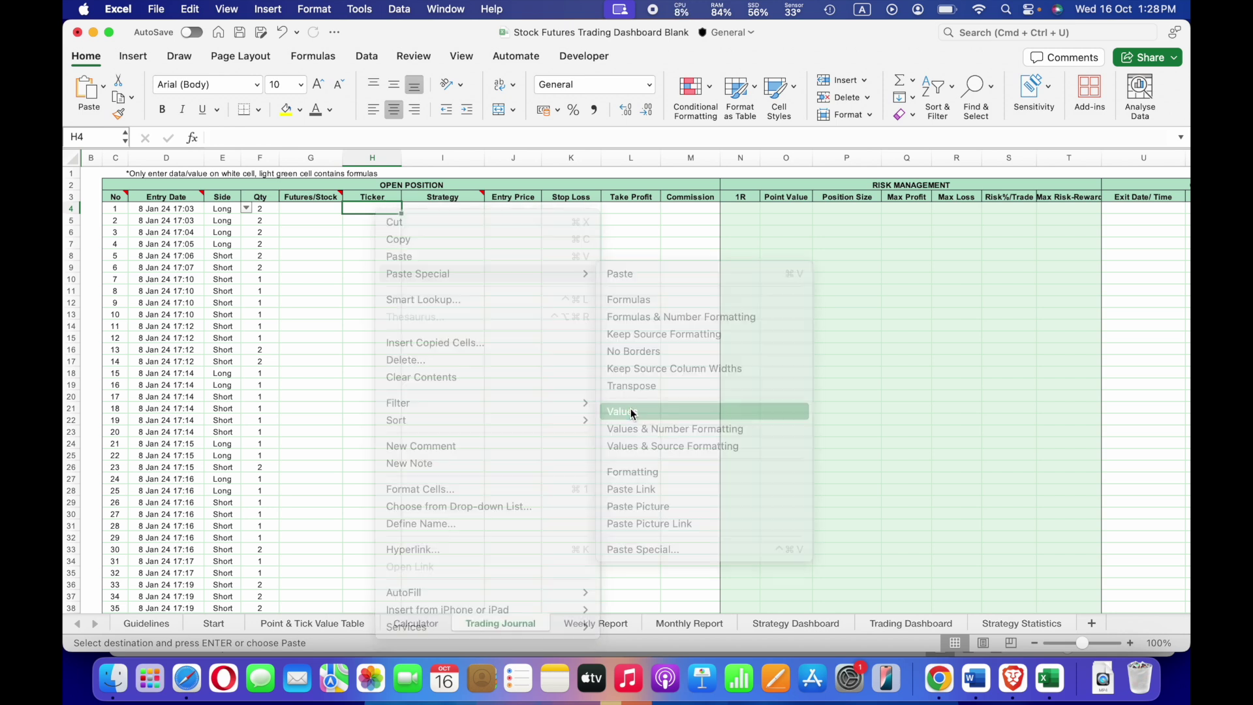
{"action": "left_click", "coordinate": [289, 210]}
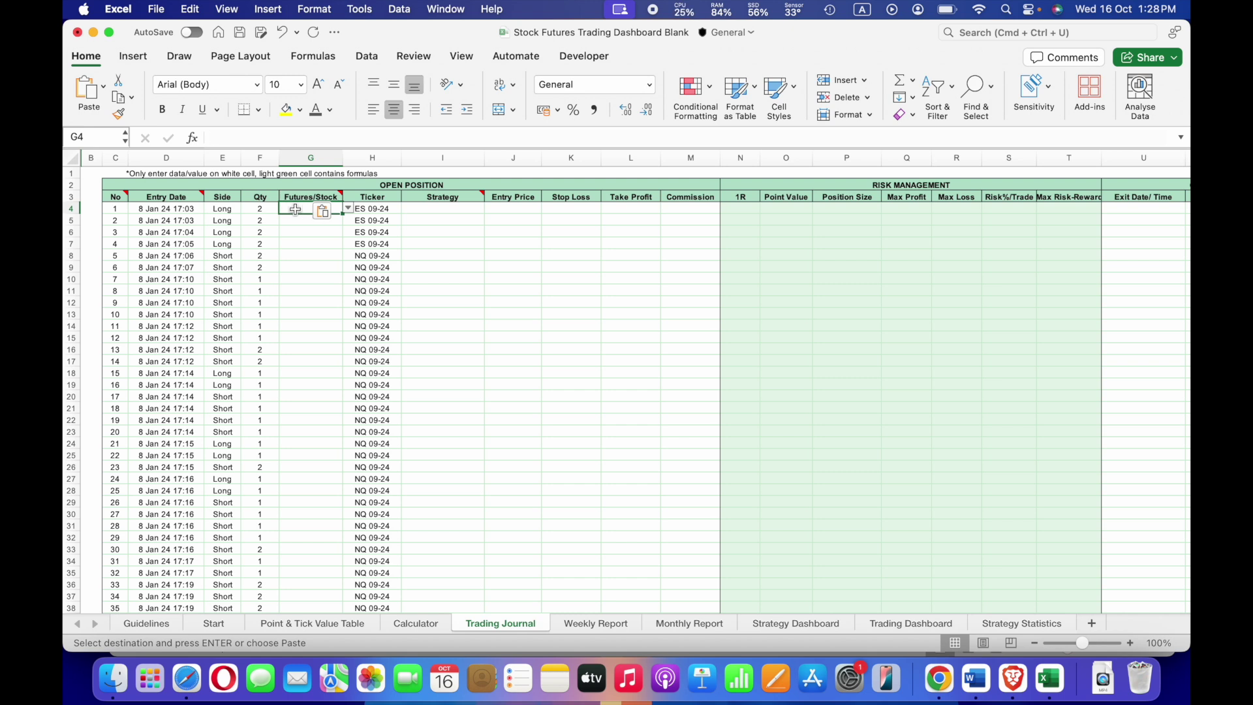
Step: Enter ES for the first four trades and fill NQ down the following NQ trades
{"action": "type", "text": "es"}
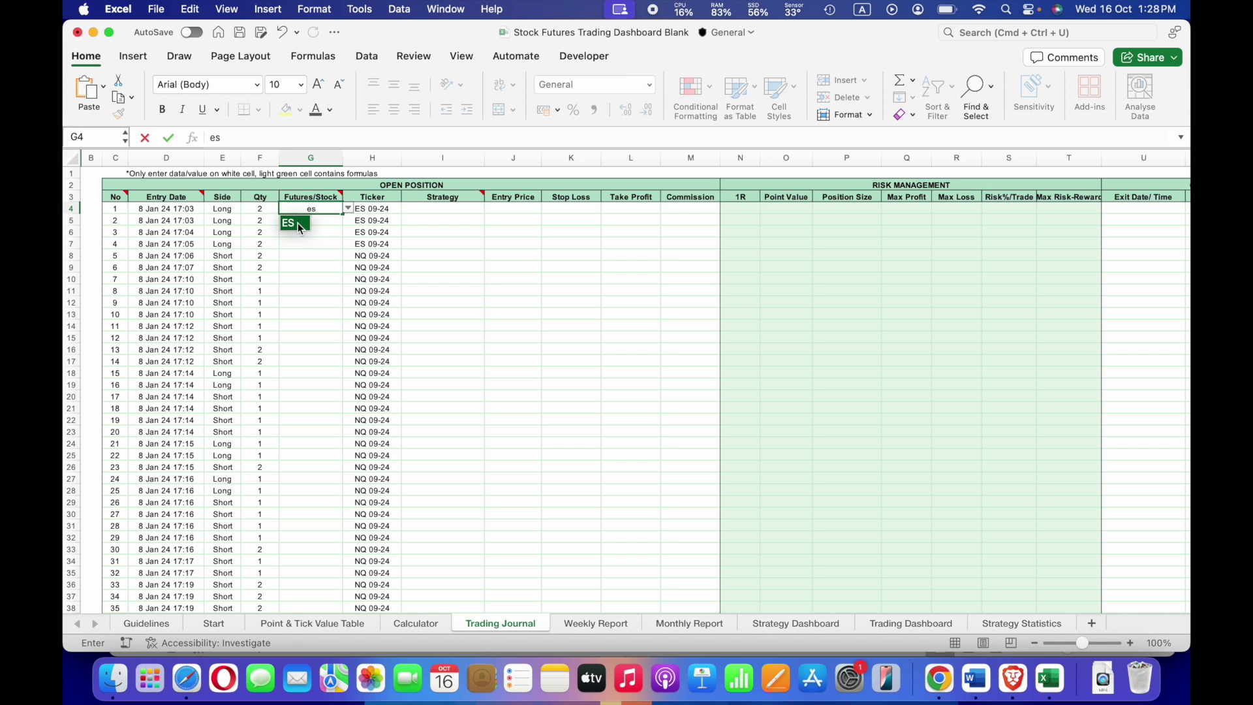
{"action": "left_click", "coordinate": [300, 227]}
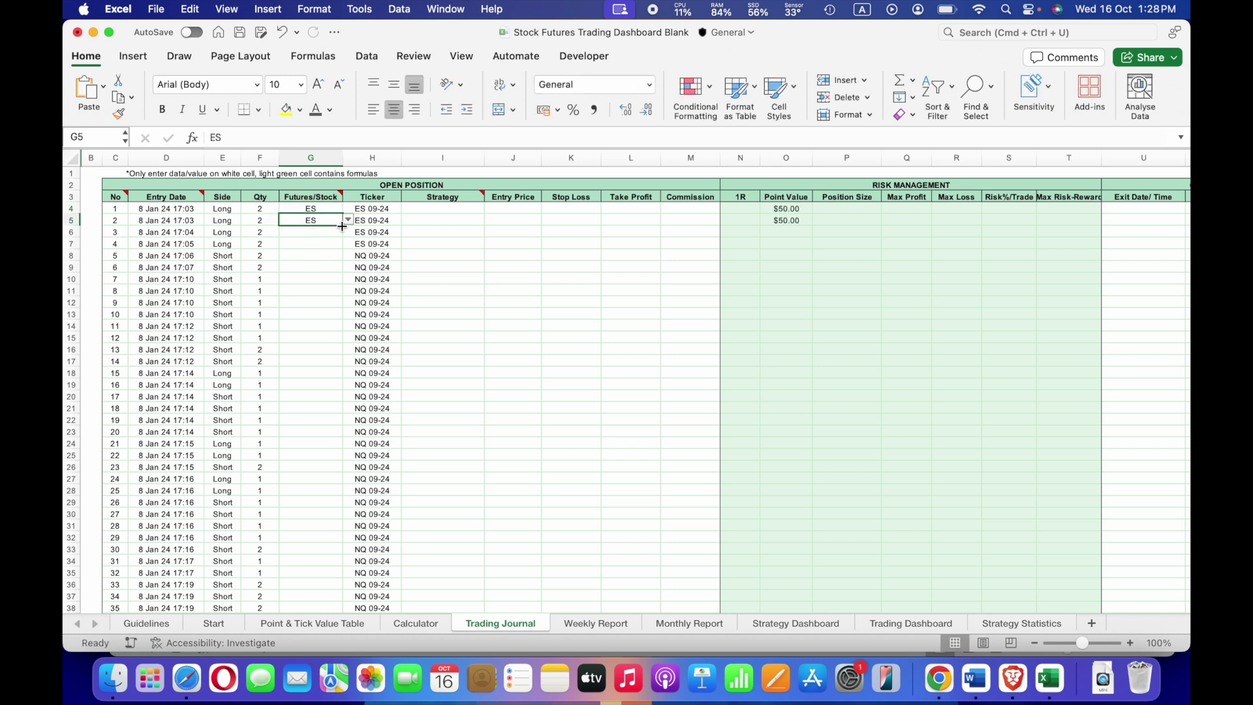
{"action": "left_click_drag", "start_coordinate": [342, 227], "coordinate": [343, 248]}
{"action": "left_click", "coordinate": [300, 258]}
{"action": "type", "text": "nq"}
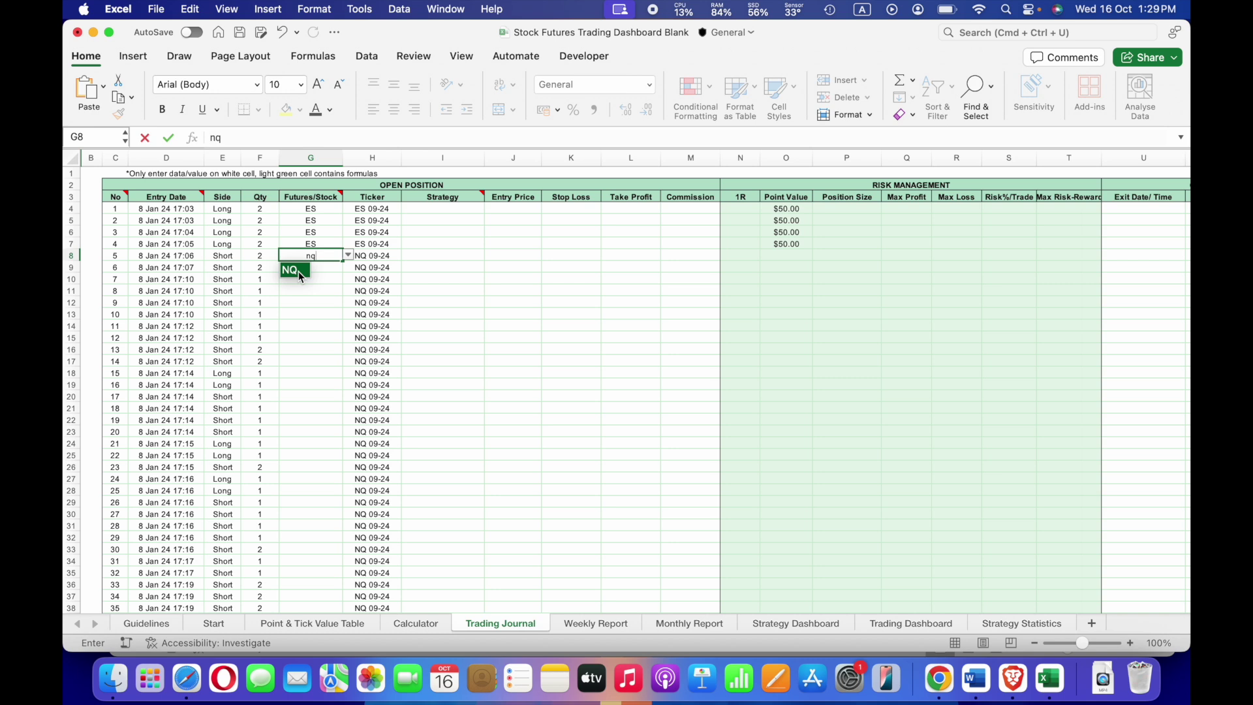
{"action": "left_click", "coordinate": [297, 271]}
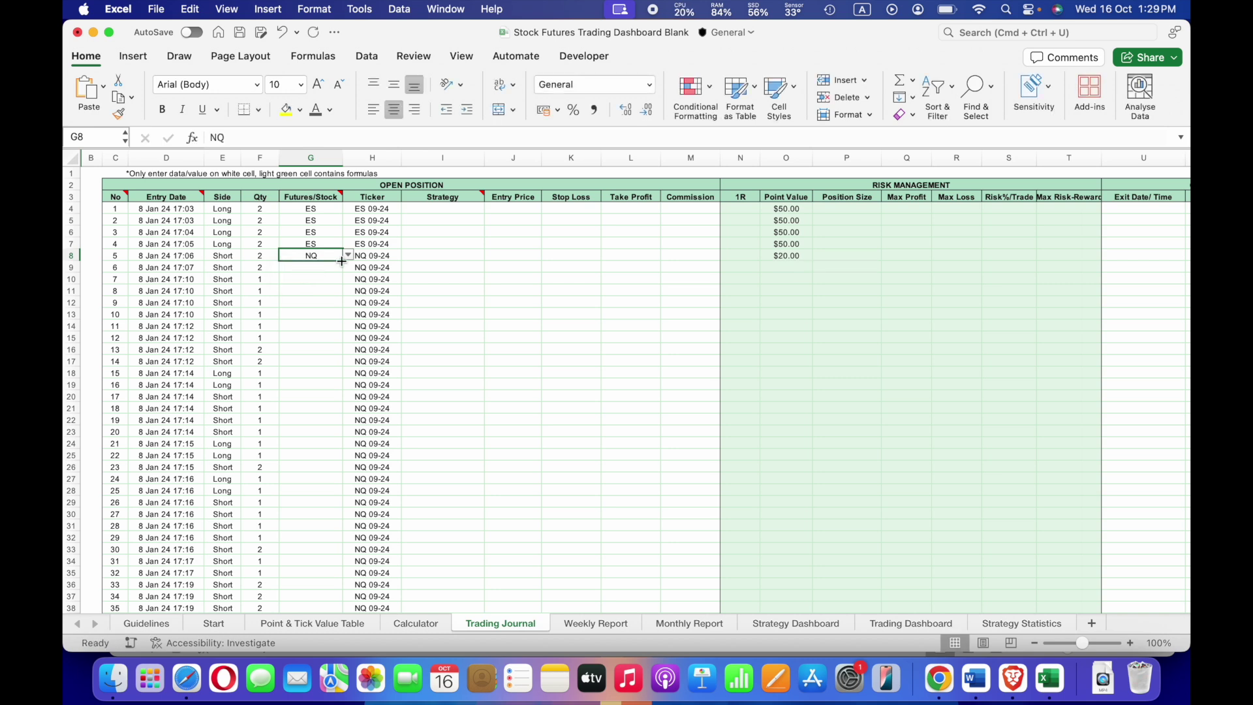
{"action": "left_click_drag", "start_coordinate": [342, 261], "coordinate": [348, 562]}
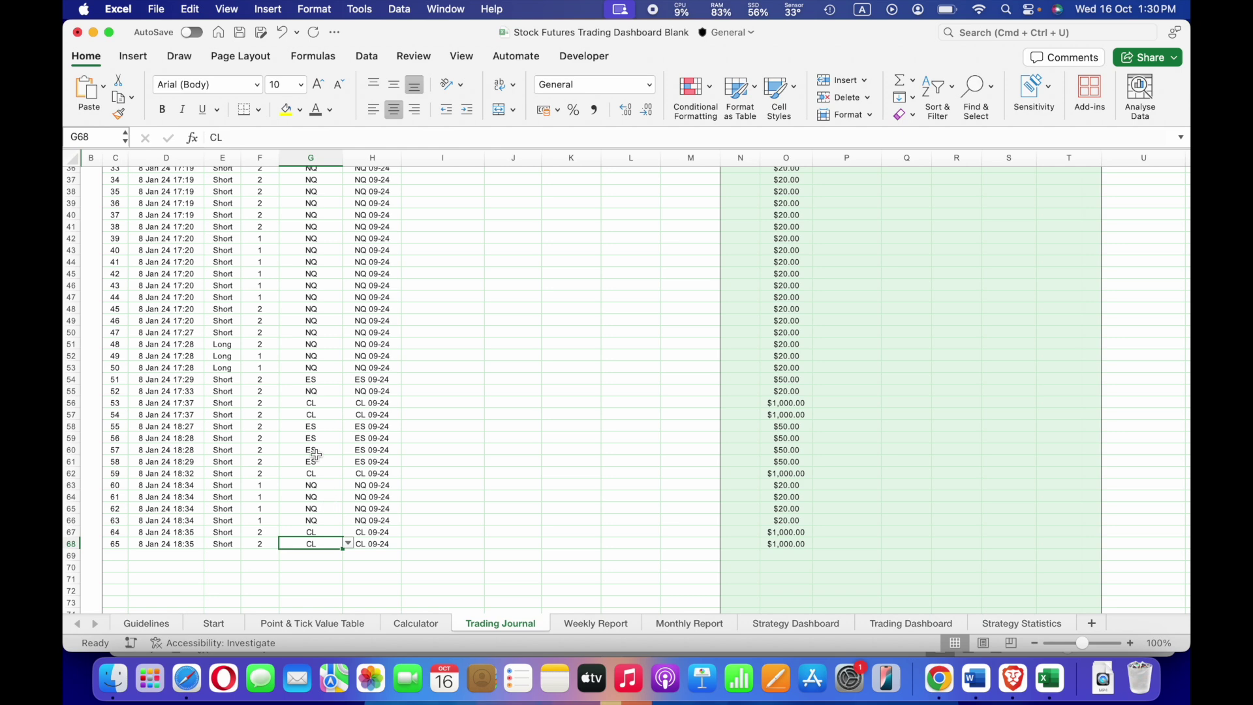
{"action": "scroll", "coordinate": [601, 425], "scroll_direction": "up", "scroll_amount": 12}
{"action": "scroll", "coordinate": [647, 267], "scroll_direction": "down", "scroll_amount": 1}
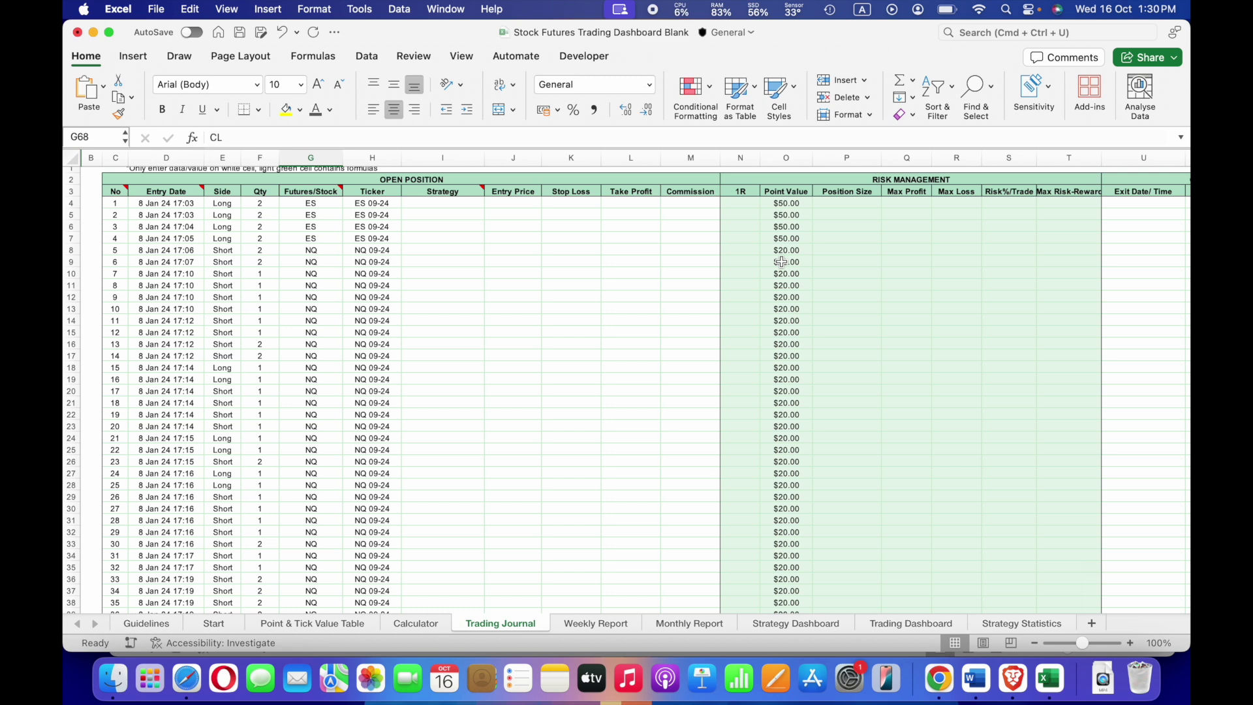
Step: Paste the NinjaTrader Strategy values as values into the journal's Strategy column
{"action": "left_click", "coordinate": [429, 213]}
{"action": "left_click", "coordinate": [425, 203]}
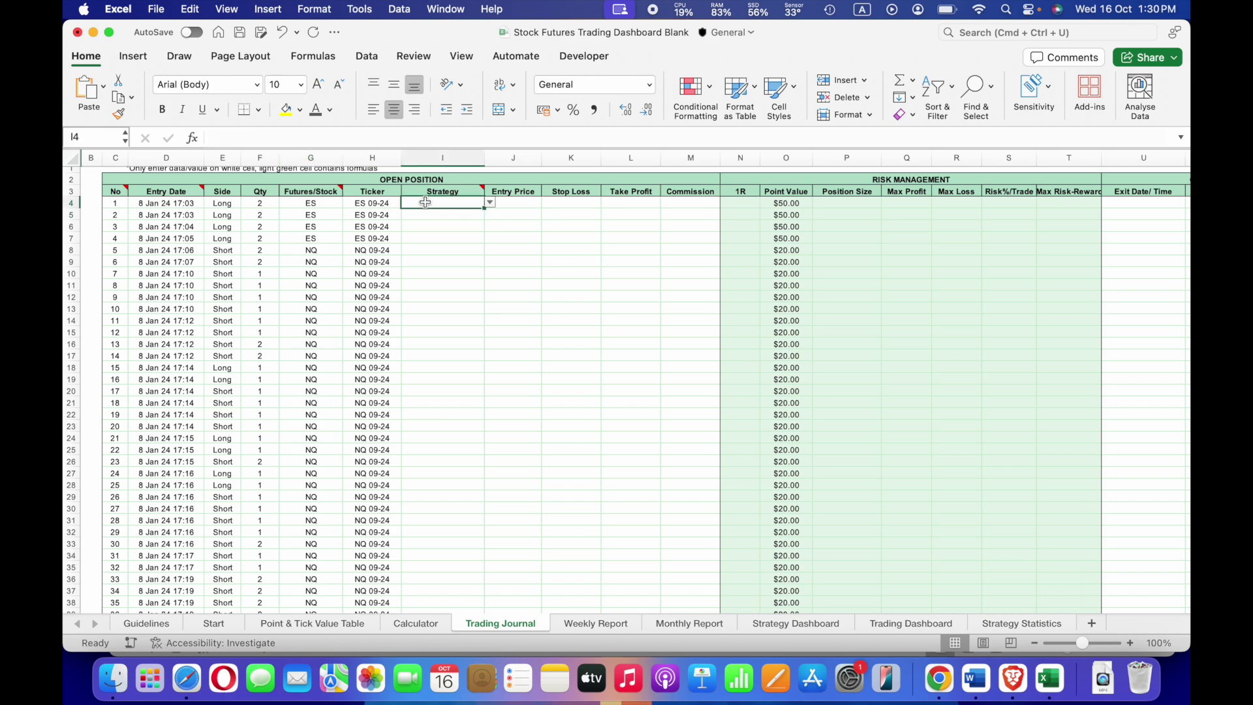
{"action": "key", "text": "super+grave"}
{"action": "left_click_drag", "start_coordinate": [298, 226], "coordinate": [318, 591]}
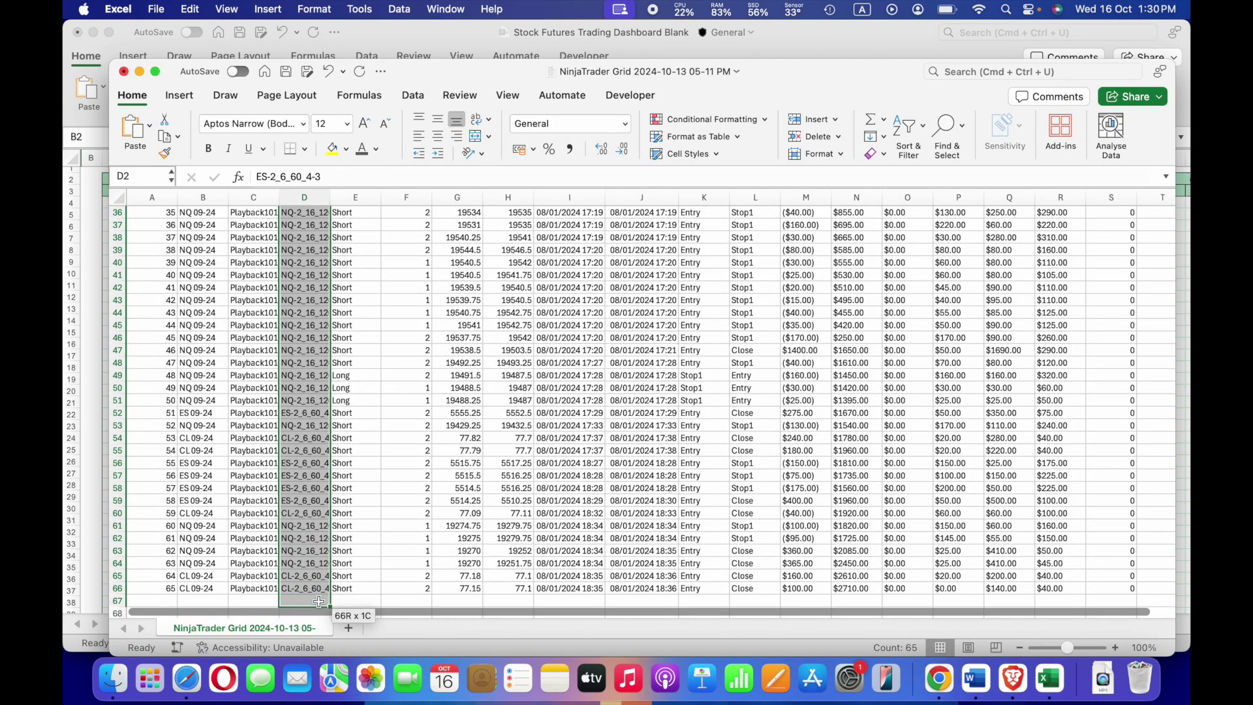
{"action": "key", "text": "super+c"}
{"action": "key", "text": "super+grave"}
{"action": "left_click", "coordinate": [441, 204]}
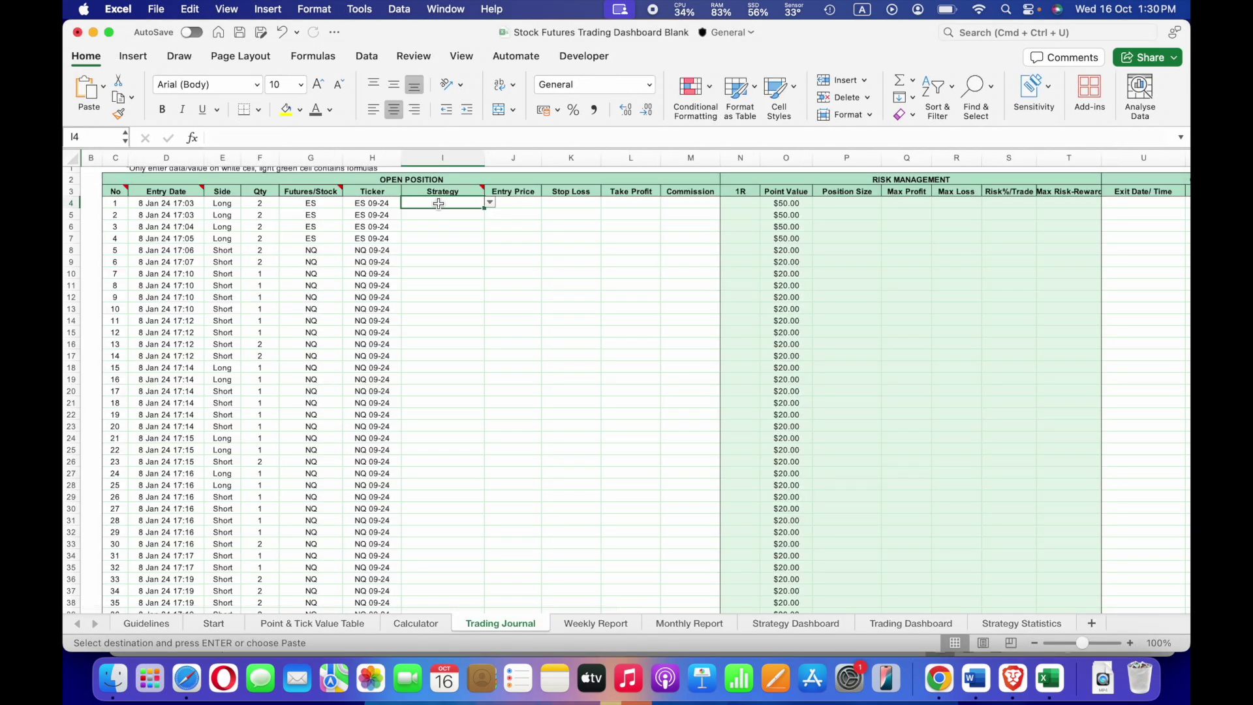
{"action": "right_click", "coordinate": [441, 203]}
{"action": "mouse_move", "coordinate": [509, 273]}
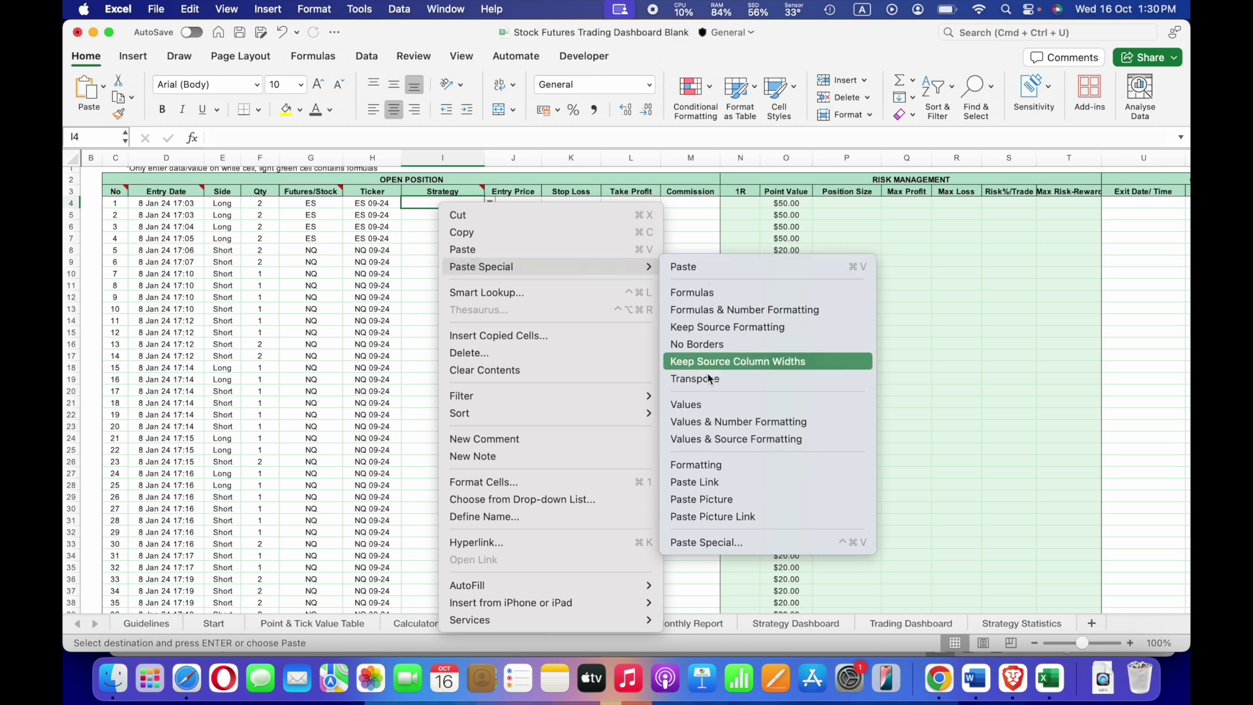
{"action": "left_click", "coordinate": [705, 404]}
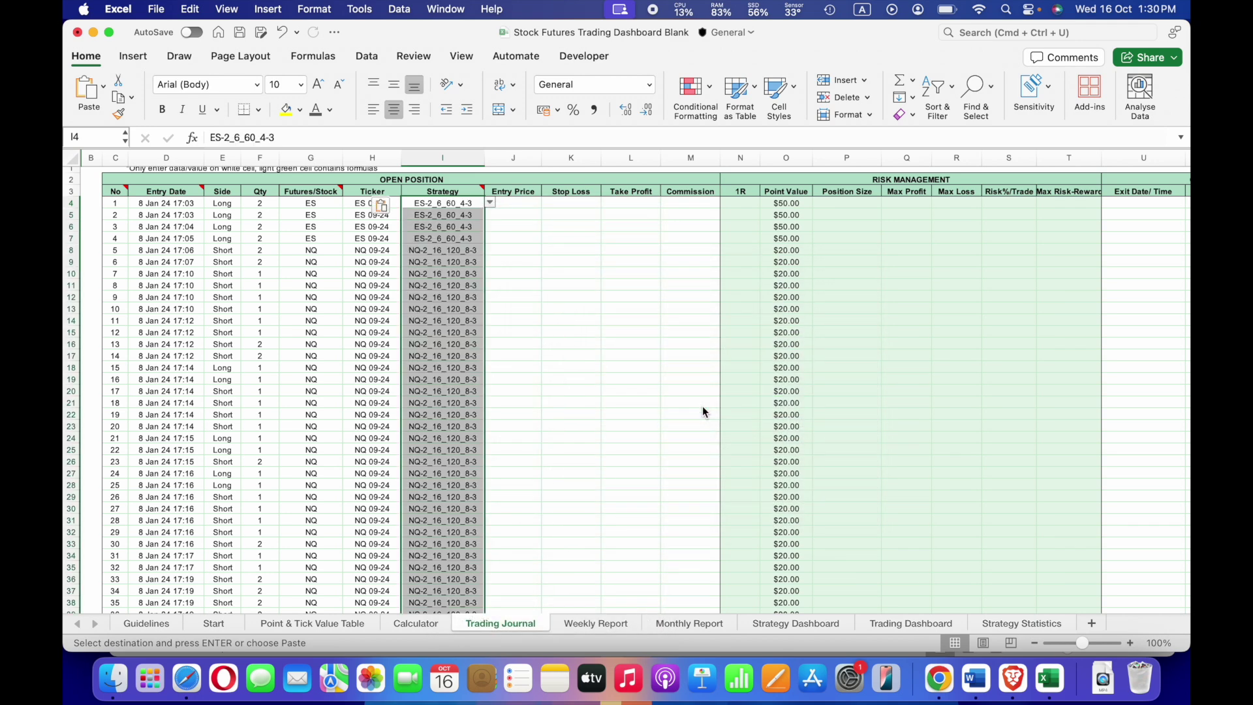
Step: Paste the NinjaTrader entry prices as values into the Entry Price column at J4
{"action": "left_click", "coordinate": [571, 426]}
{"action": "left_click", "coordinate": [513, 212]}
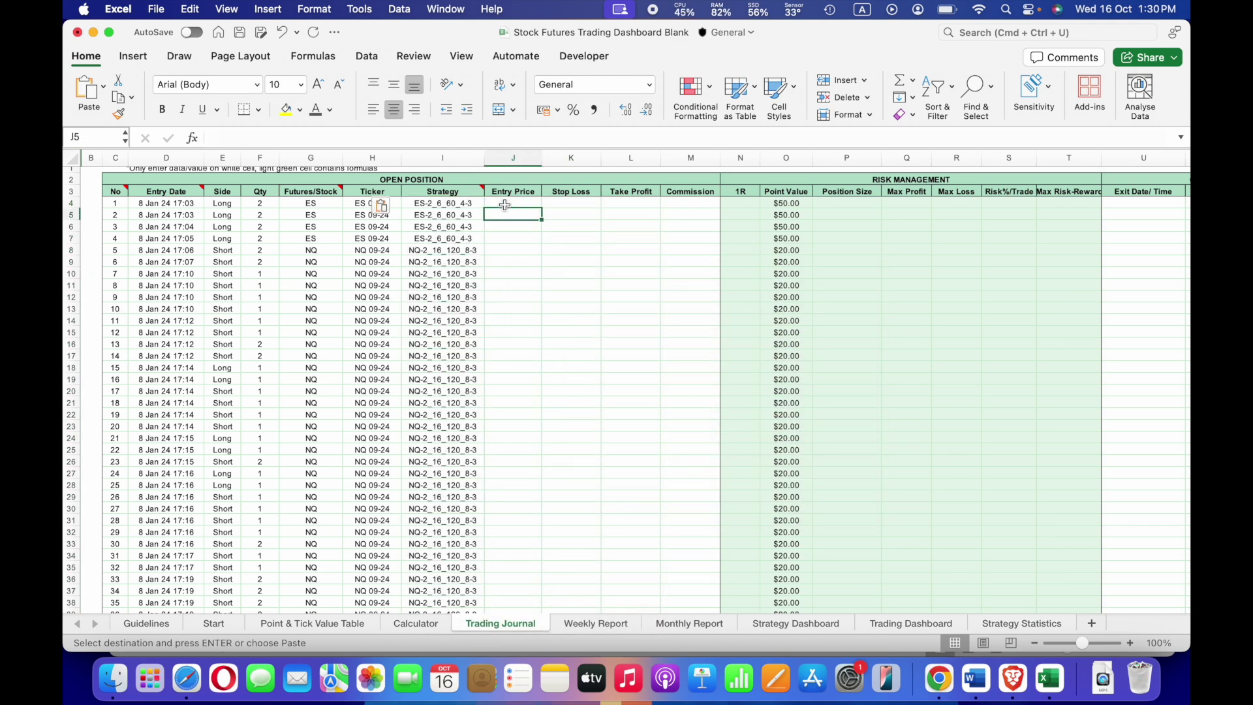
{"action": "key", "text": "super+grave"}
{"action": "left_click_drag", "start_coordinate": [457, 225], "coordinate": [459, 560]}
{"action": "key", "text": "super+c"}
{"action": "key", "text": "super+grave"}
{"action": "right_click", "coordinate": [517, 204]}
{"action": "mouse_move", "coordinate": [576, 268]}
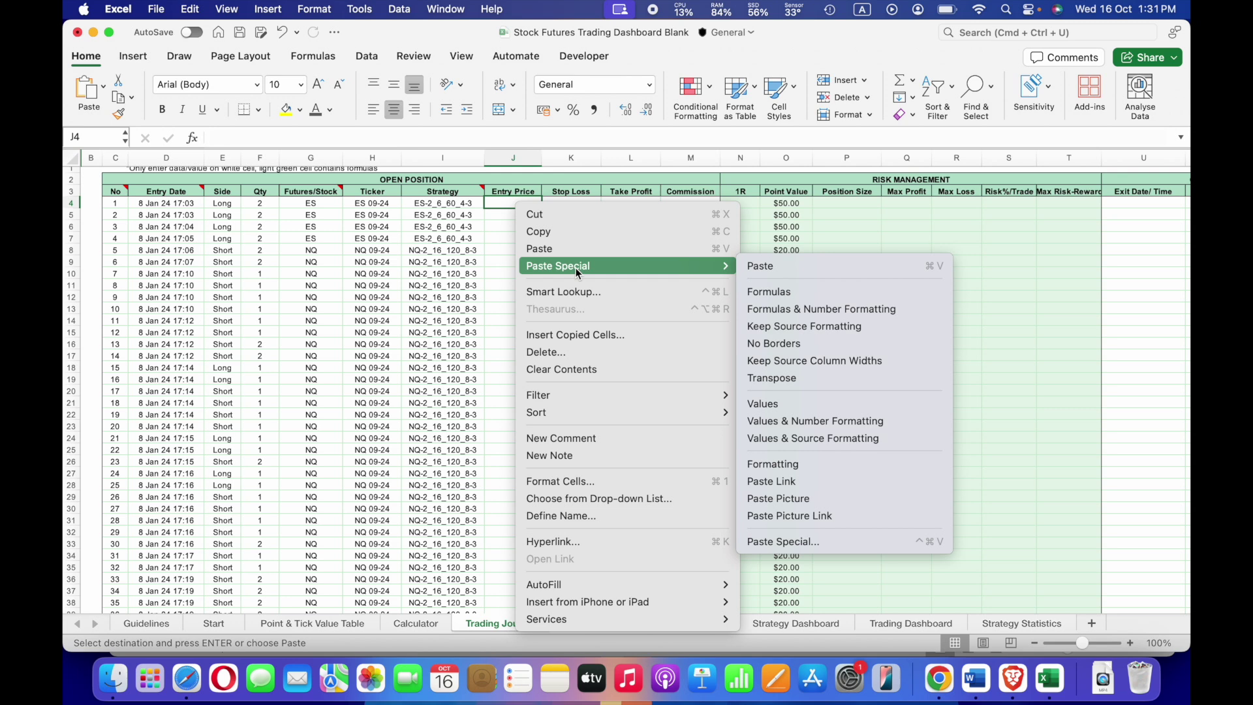
{"action": "left_click", "coordinate": [786, 403]}
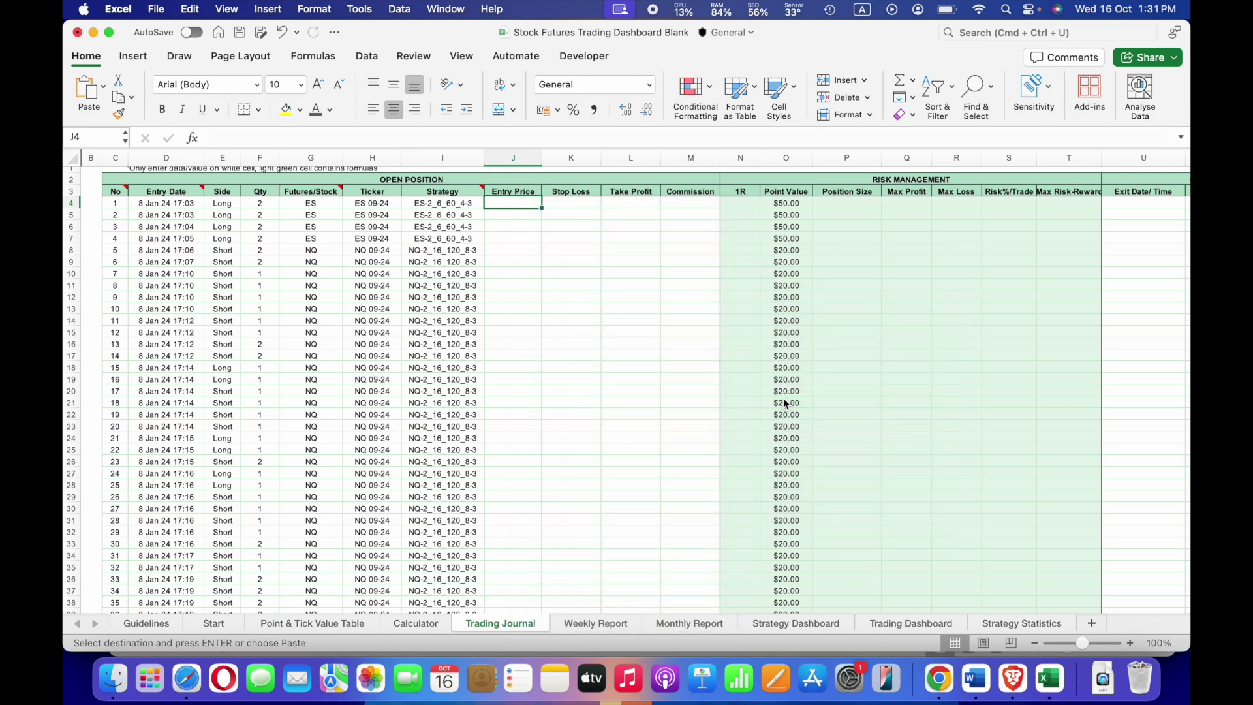
{"action": "scroll", "coordinate": [653, 392], "scroll_direction": "right", "scroll_amount": 10}
{"action": "left_click", "coordinate": [578, 209]}
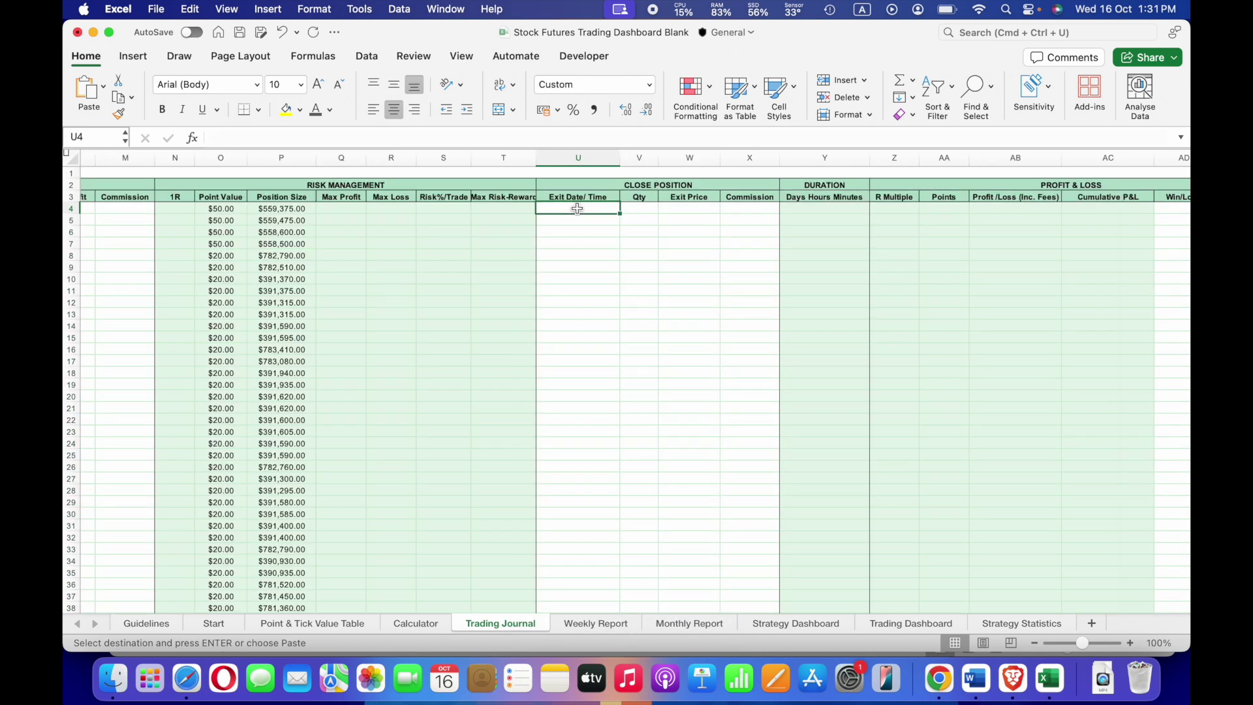
Step: Paste the NinjaTrader exit times as values into the Exit Date/Time column at U4
{"action": "key", "text": "super+grave"}
{"action": "left_click_drag", "start_coordinate": [641, 224], "coordinate": [646, 601]}
{"action": "key", "text": "super+c"}
{"action": "key", "text": "super+grave"}
{"action": "right_click", "coordinate": [588, 210]}
{"action": "mouse_move", "coordinate": [633, 268]}
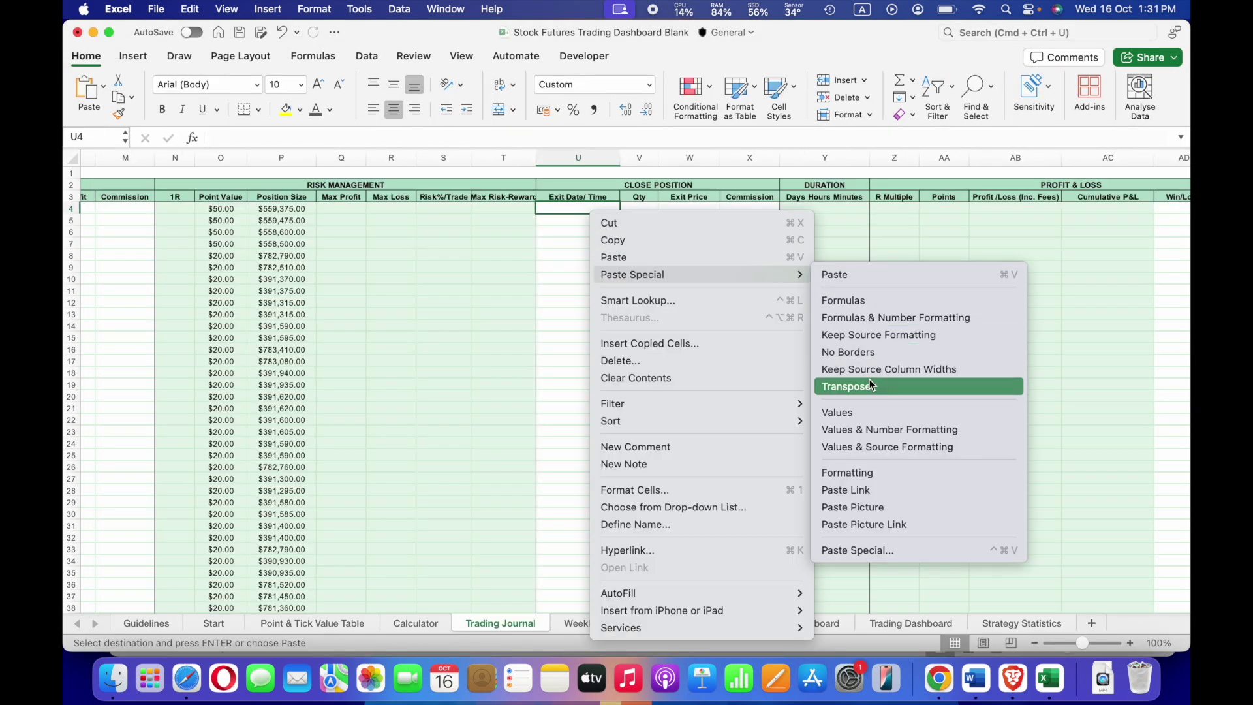
{"action": "left_click", "coordinate": [852, 414]}
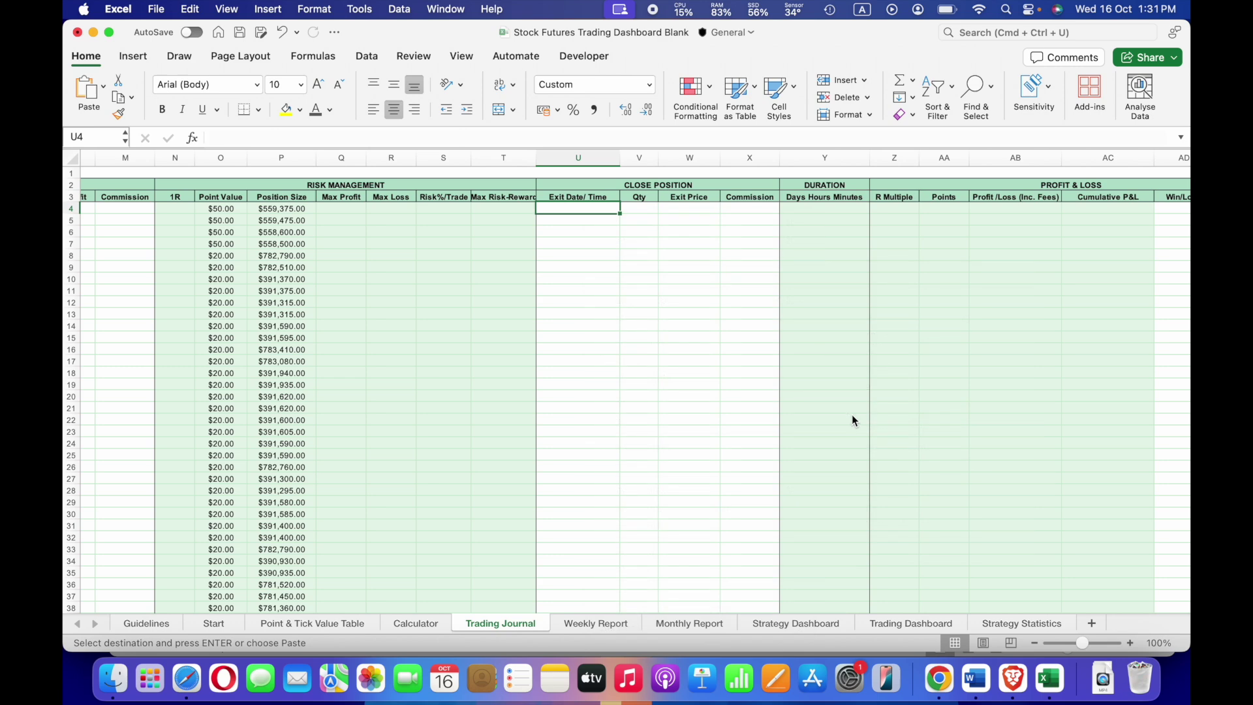
Step: Copy the open-position Qty values into the closing Qty column at V4 as values
{"action": "left_click", "coordinate": [641, 209]}
{"action": "scroll", "coordinate": [308, 222], "scroll_direction": "left", "scroll_amount": 10}
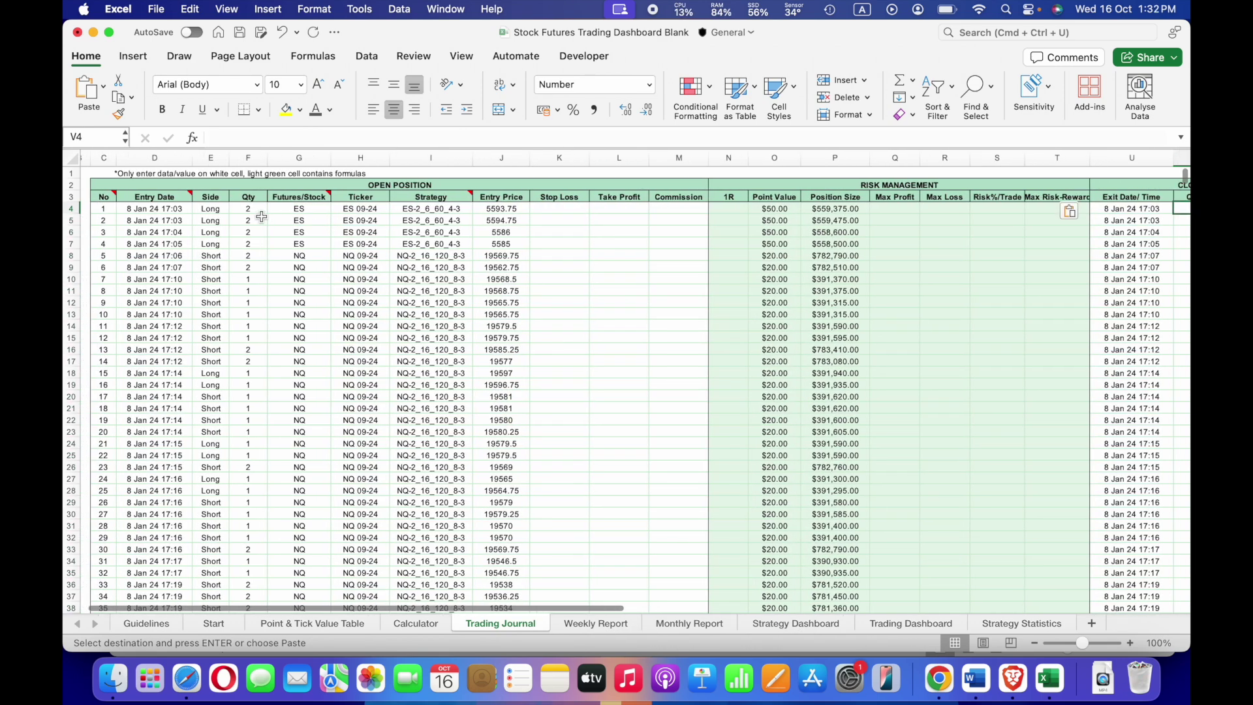
{"action": "left_click_drag", "start_coordinate": [259, 209], "coordinate": [239, 691]}
{"action": "scroll", "coordinate": [244, 241], "scroll_direction": "up", "scroll_amount": 5}
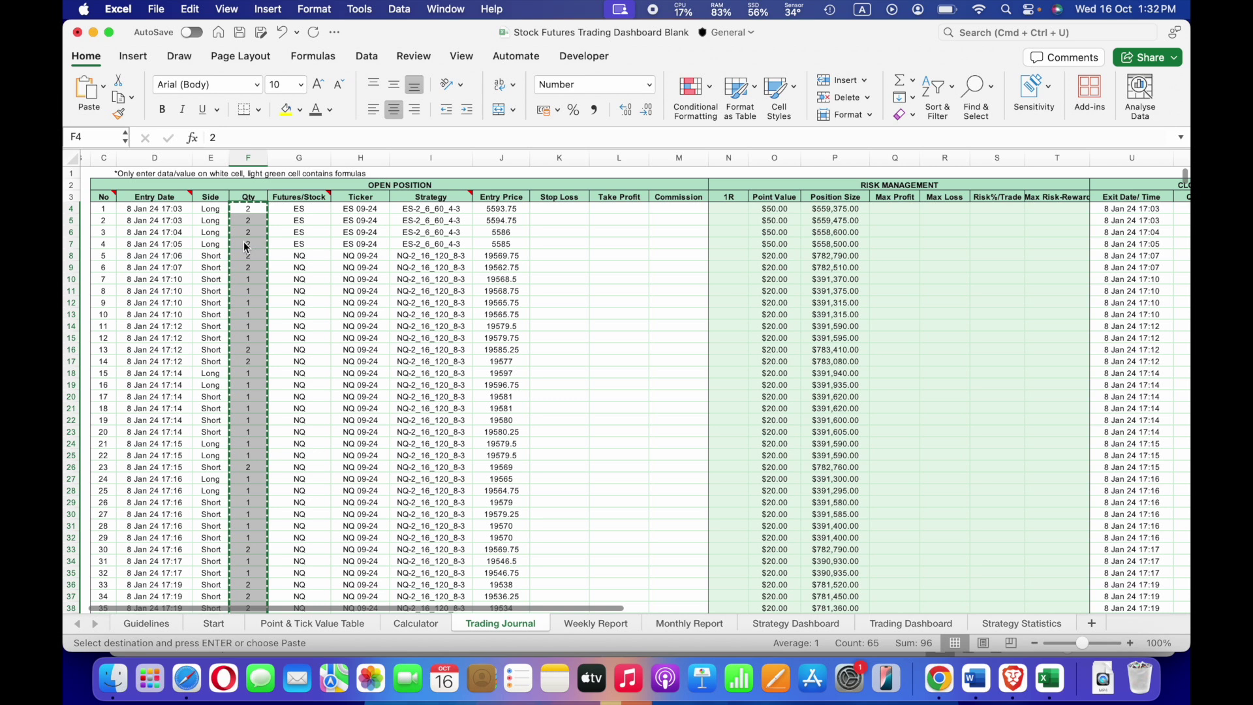
{"action": "key", "text": "super+c"}
{"action": "scroll", "coordinate": [244, 241], "scroll_direction": "right", "scroll_amount": 3}
{"action": "right_click", "coordinate": [1044, 211]}
{"action": "mouse_move", "coordinate": [999, 272]}
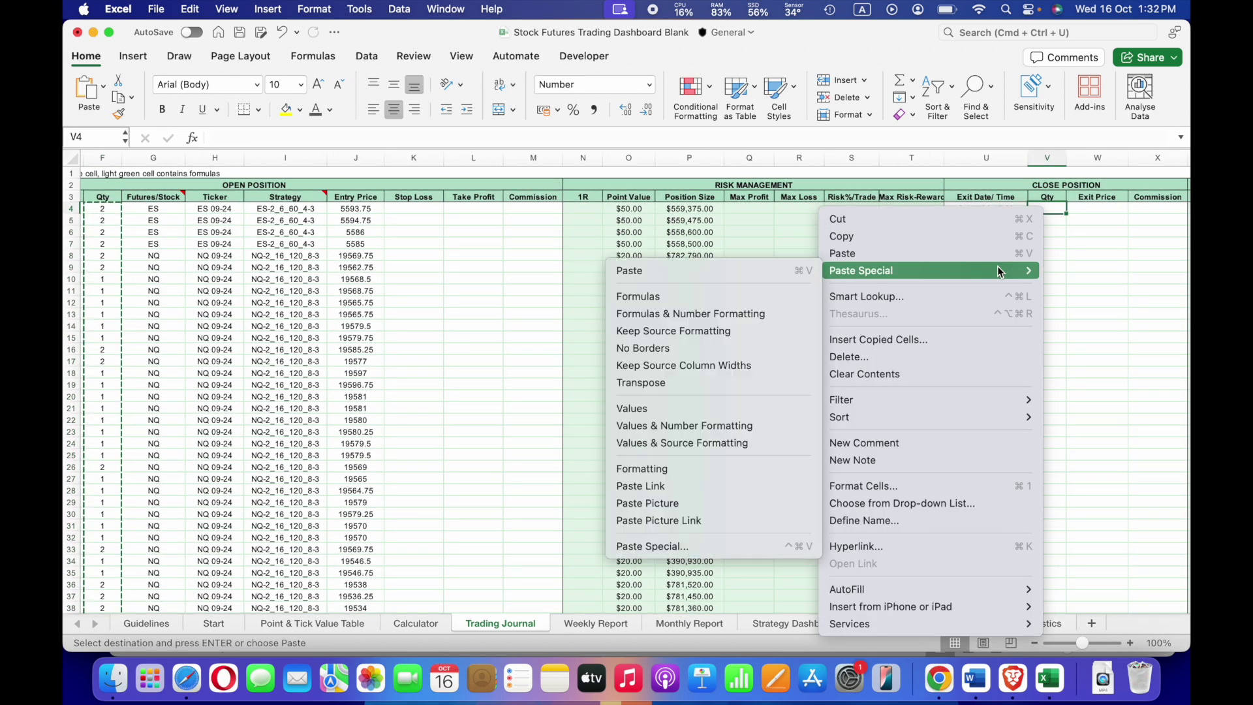
{"action": "left_click", "coordinate": [722, 405]}
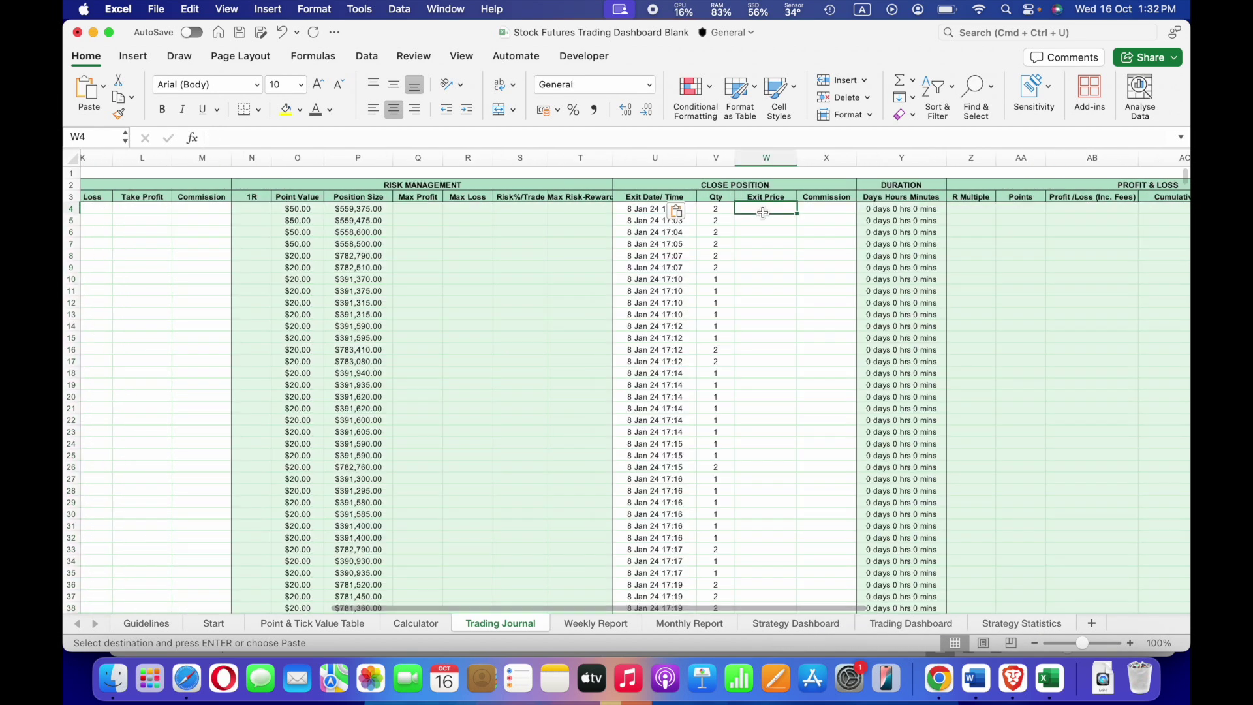
Step: Paste the NinjaTrader exit prices as values into the Exit Price column at W4
{"action": "scroll", "coordinate": [722, 405], "scroll_direction": "right", "scroll_amount": 5}
{"action": "left_click", "coordinate": [763, 209]}
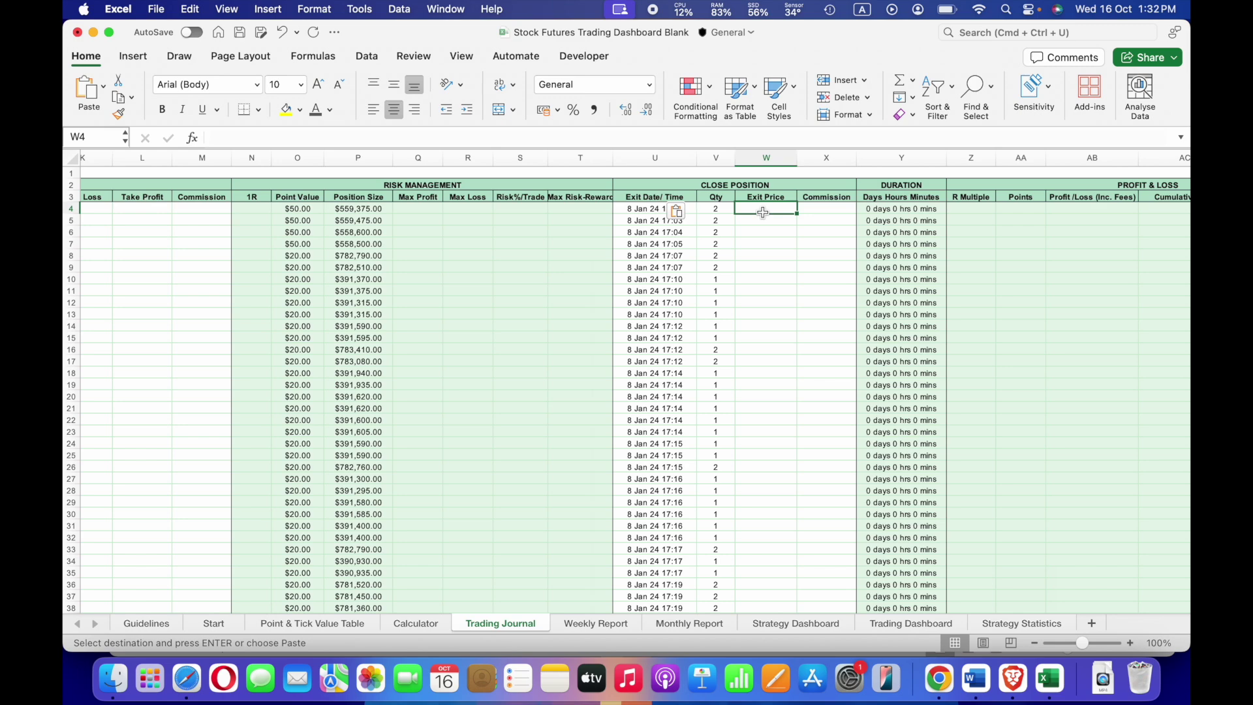
{"action": "key", "text": "super+grave"}
{"action": "left_click", "coordinate": [508, 224]}
{"action": "key", "text": "ctrl+shift+Down"}
{"action": "key", "text": "super+c"}
{"action": "scroll", "coordinate": [501, 594], "scroll_direction": "up", "scroll_amount": 10}
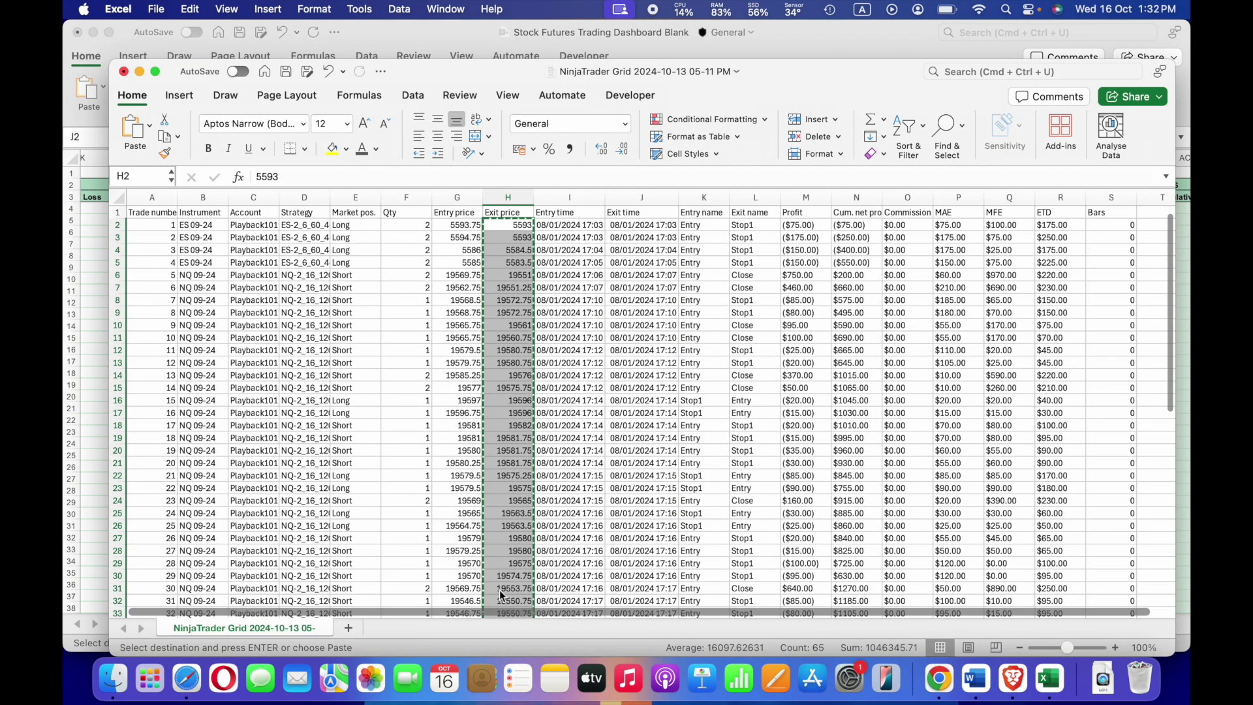
{"action": "key", "text": "super+grave"}
{"action": "right_click", "coordinate": [762, 210]}
{"action": "mouse_move", "coordinate": [803, 273]}
{"action": "left_click", "coordinate": [616, 411]}
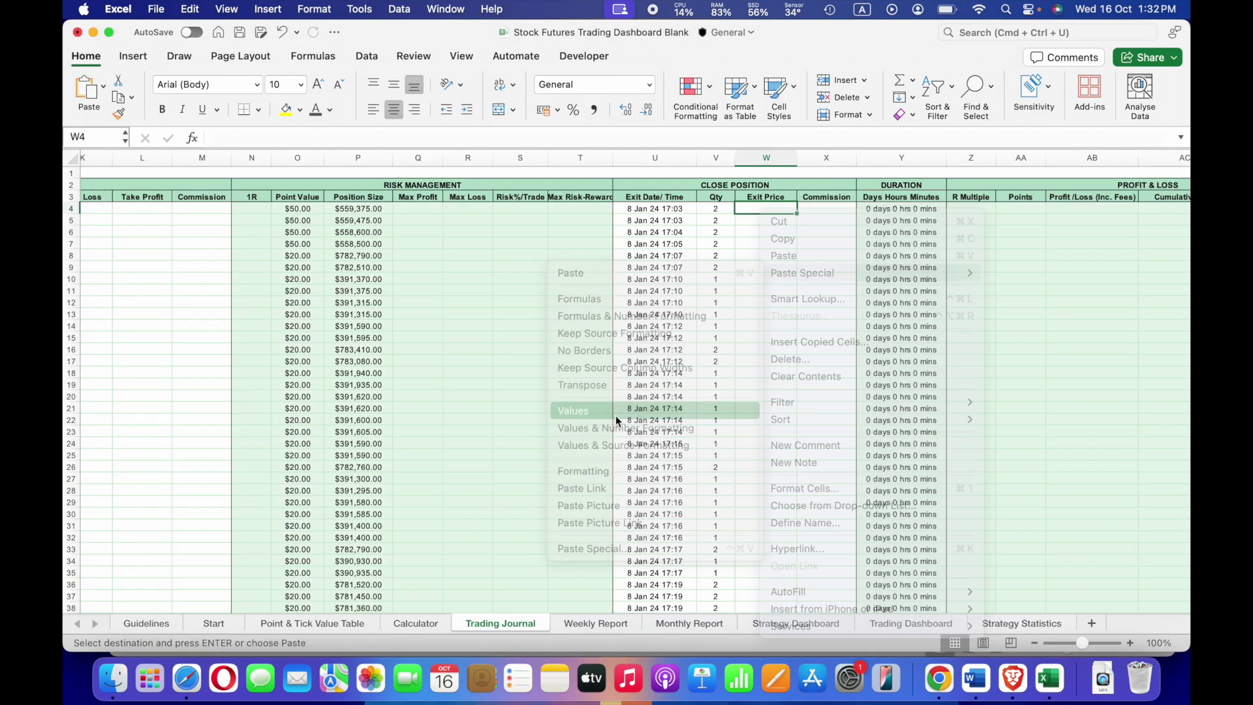
{"action": "left_click", "coordinate": [826, 372]}
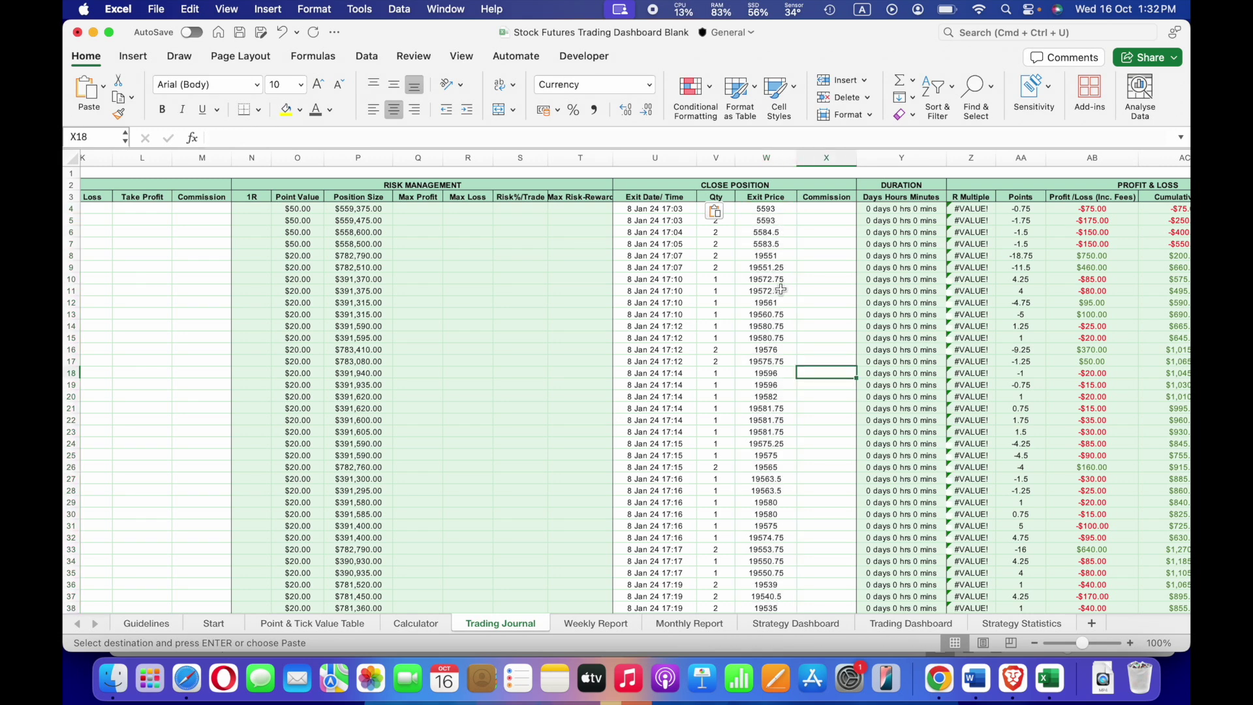
{"action": "scroll", "coordinate": [781, 289], "scroll_direction": "right", "scroll_amount": 8}
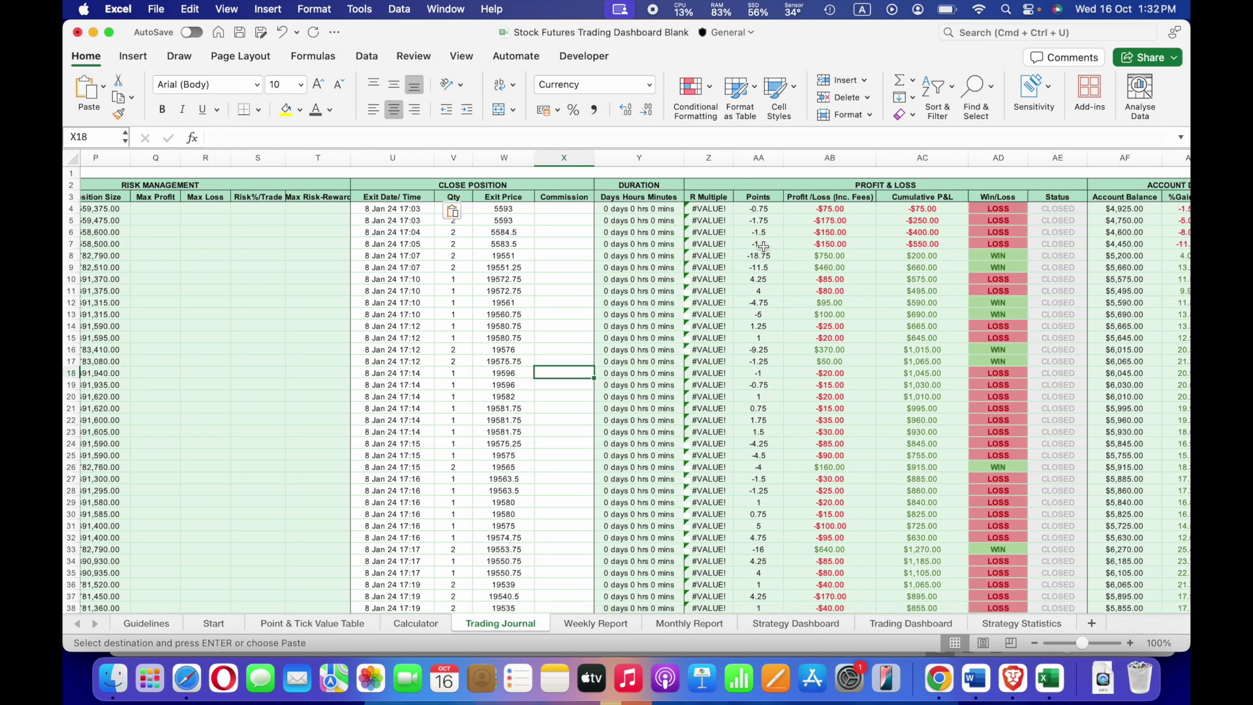
{"action": "scroll", "coordinate": [828, 214], "scroll_direction": "right", "scroll_amount": 3}
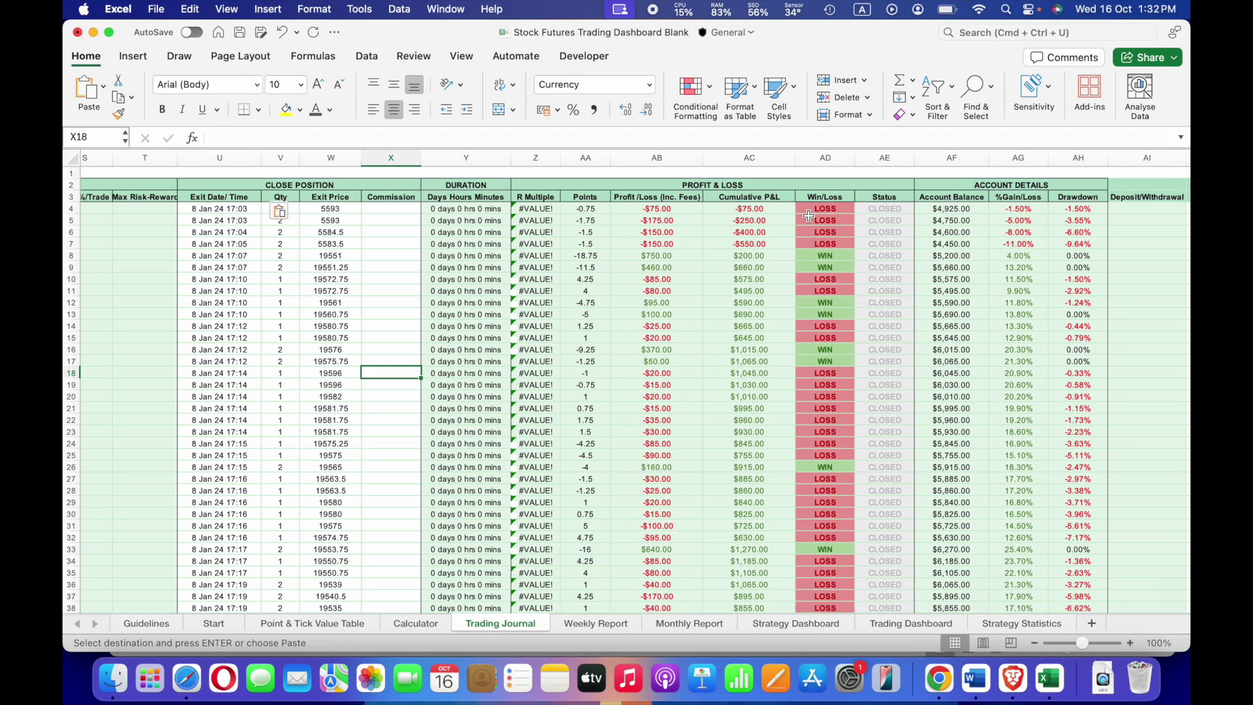
{"action": "scroll", "coordinate": [809, 215], "scroll_direction": "right", "scroll_amount": 3}
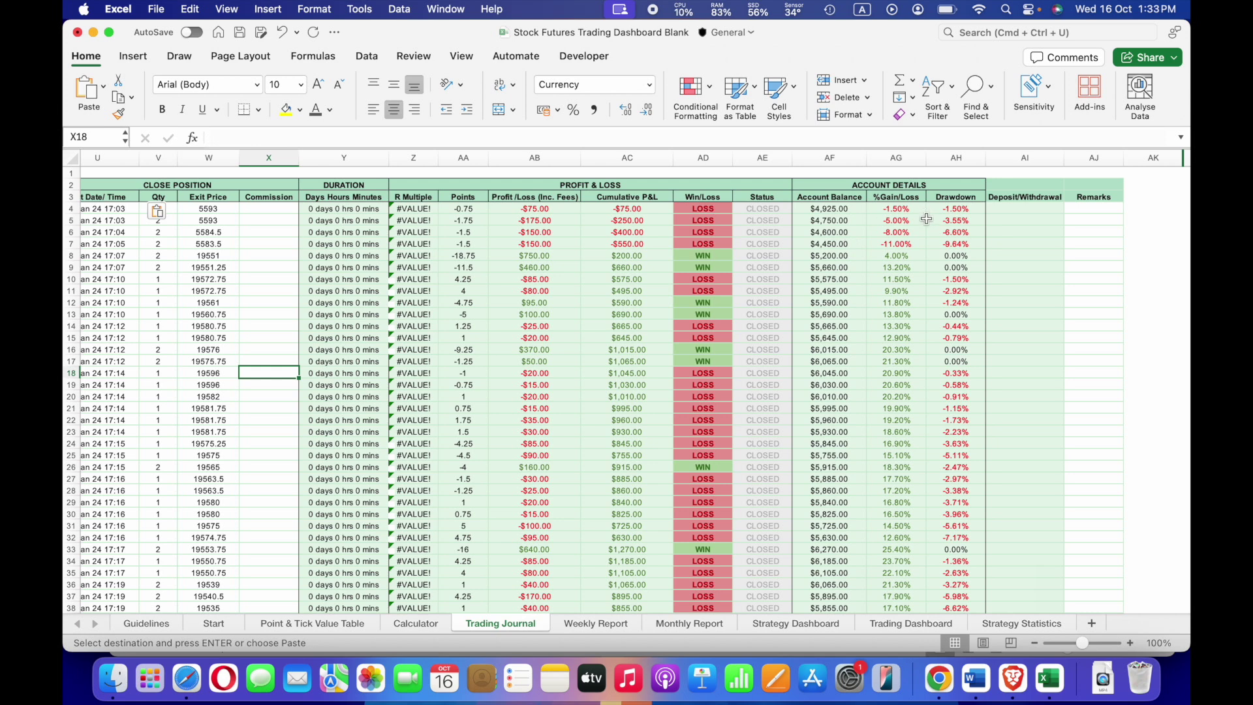
{"action": "scroll", "coordinate": [926, 218], "scroll_direction": "left", "scroll_amount": 5}
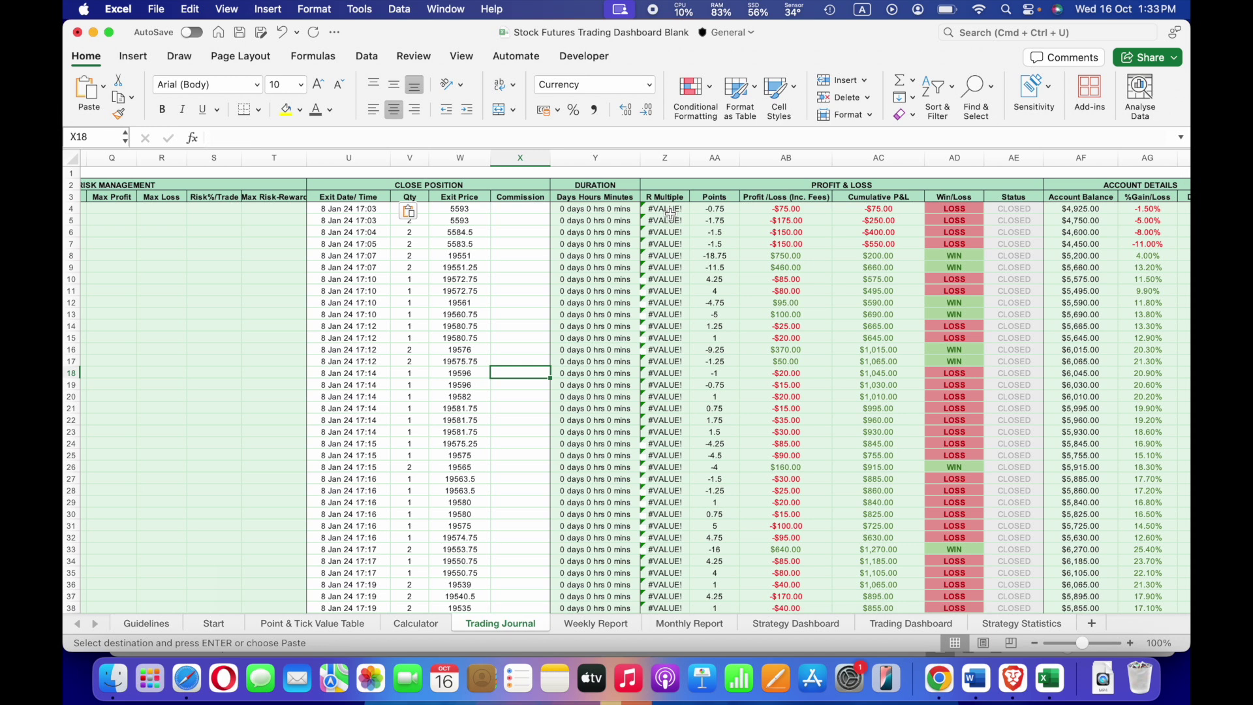
{"action": "scroll", "coordinate": [670, 212], "scroll_direction": "left", "scroll_amount": 12}
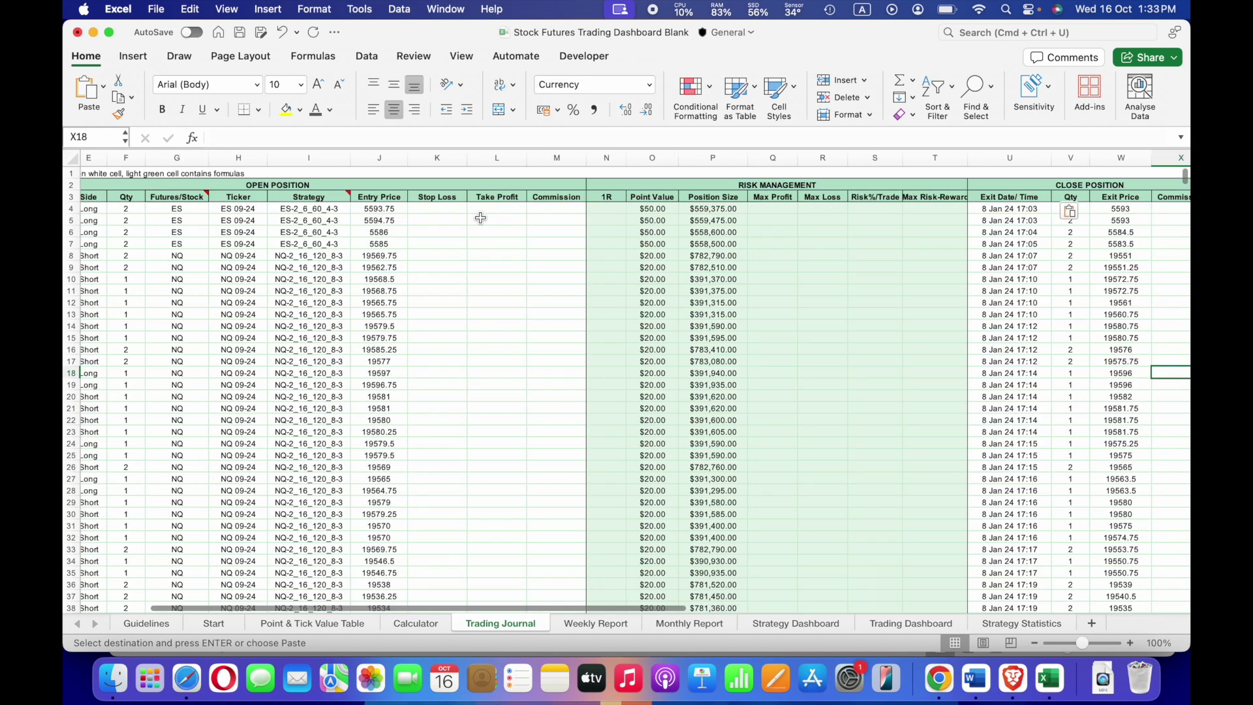
{"action": "left_click", "coordinate": [447, 211]}
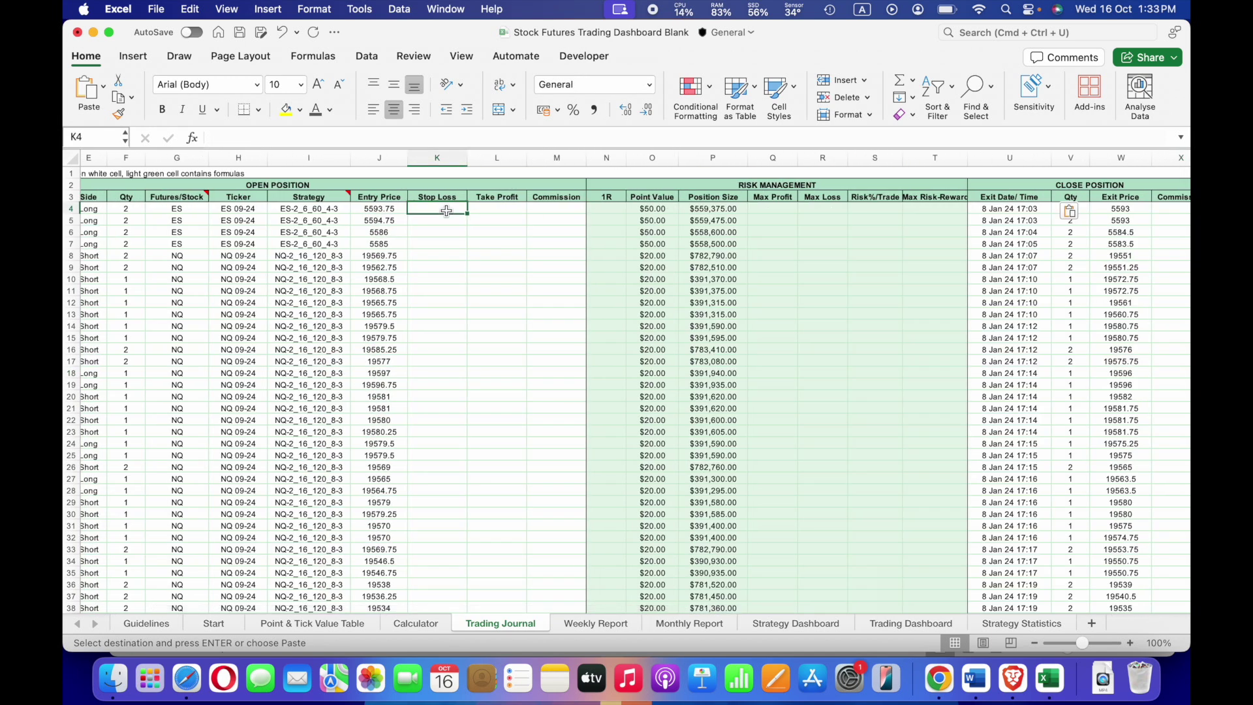
{"action": "scroll", "coordinate": [587, 359], "scroll_direction": "left", "scroll_amount": 1}
{"action": "left_click", "coordinate": [550, 361]}
{"action": "left_click", "coordinate": [913, 624]}
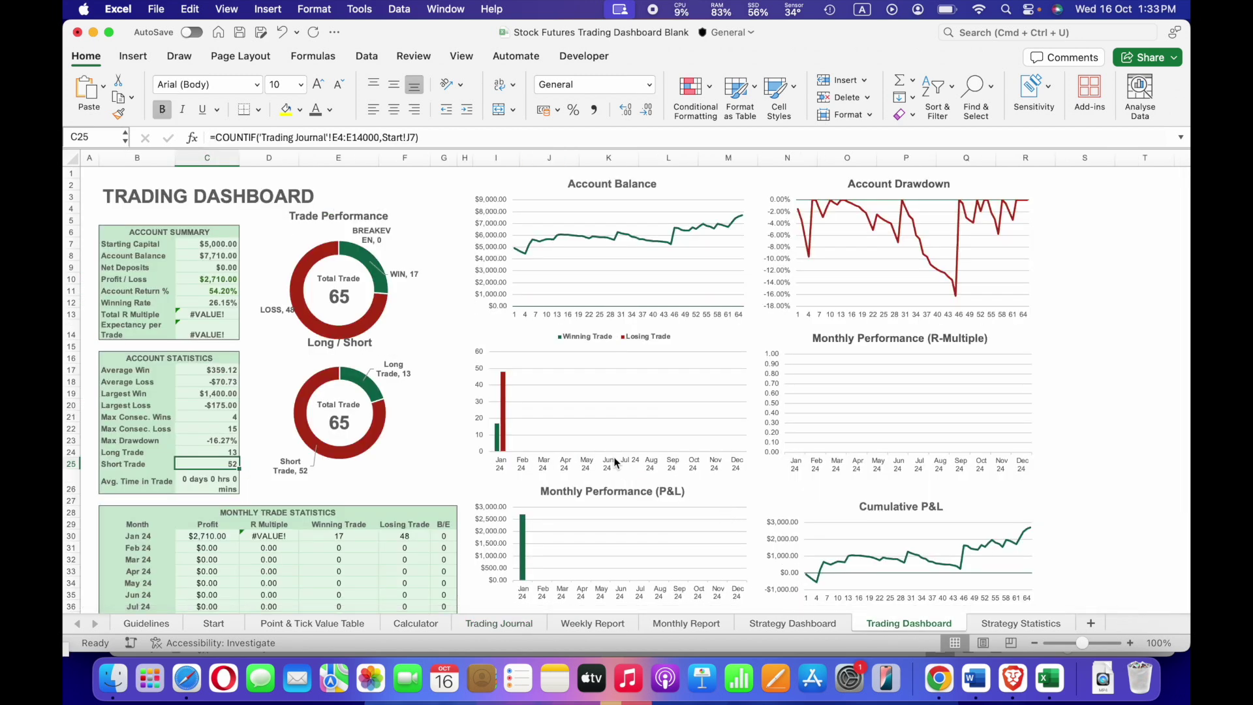
{"action": "scroll", "coordinate": [614, 462], "scroll_direction": "down", "scroll_amount": 3}
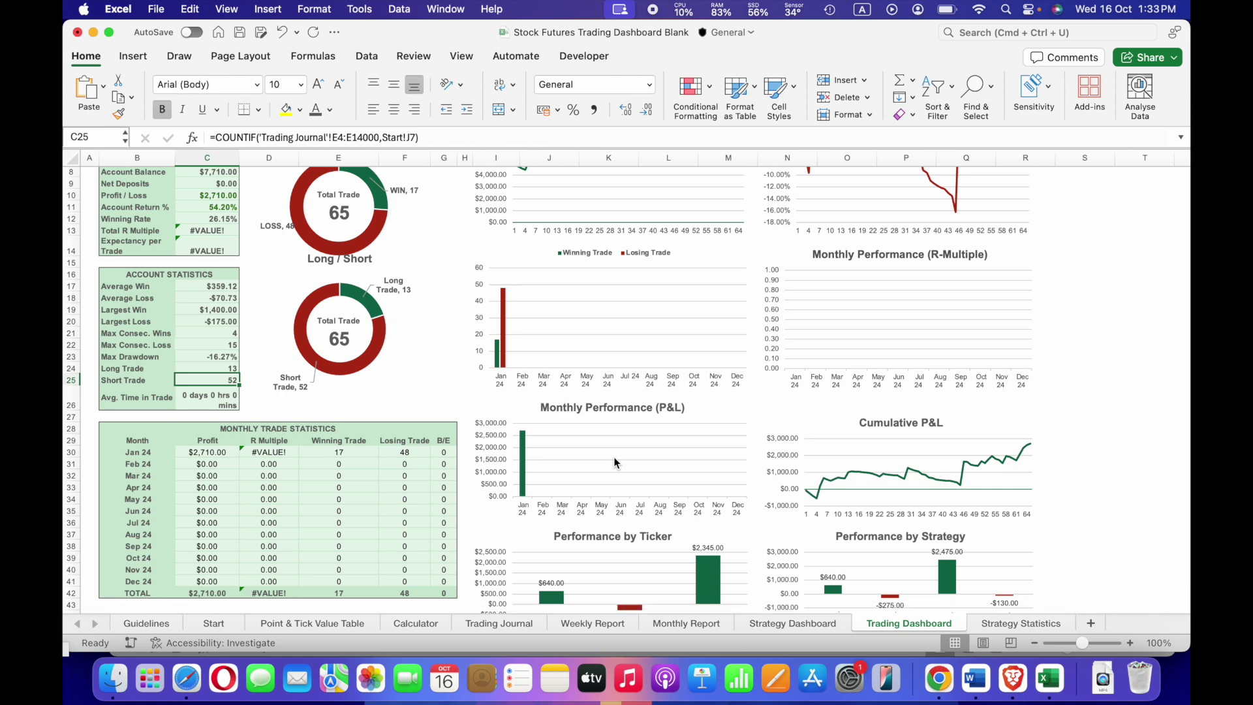
{"action": "key", "text": "super+z"}
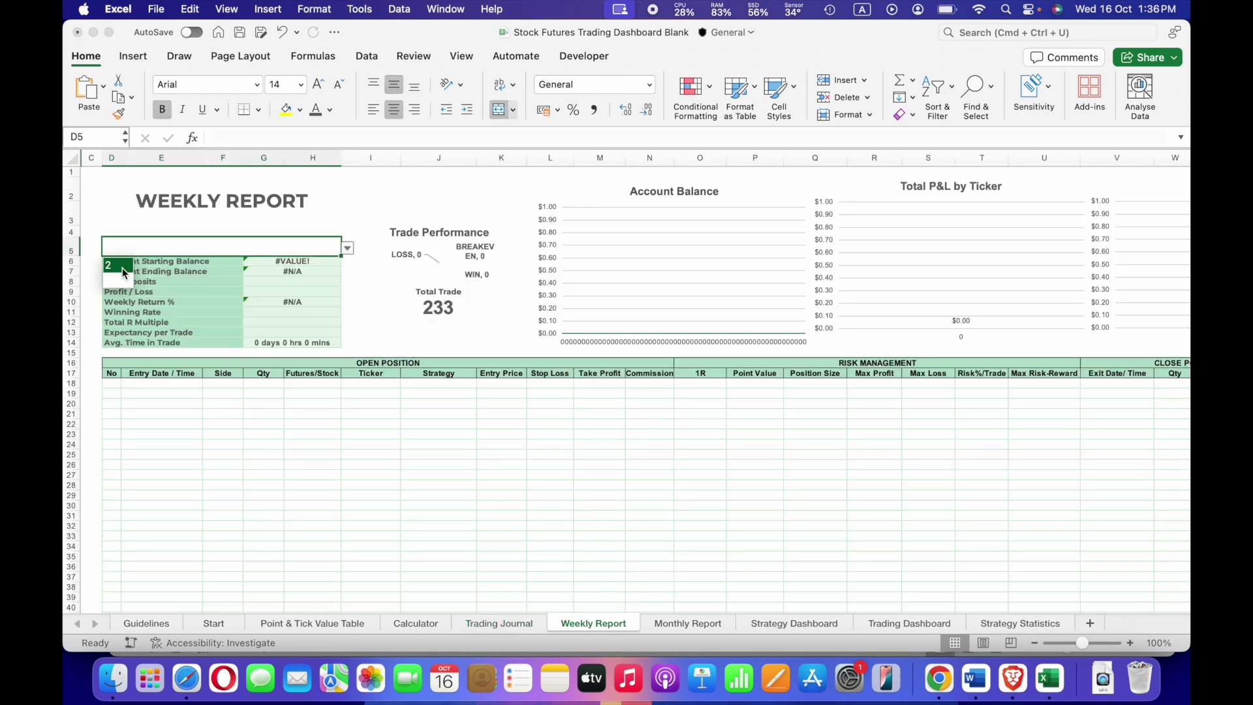
Step: Choose week 2 on the Weekly Report and January 2024 on the Monthly Report
{"action": "left_click", "coordinate": [123, 268]}
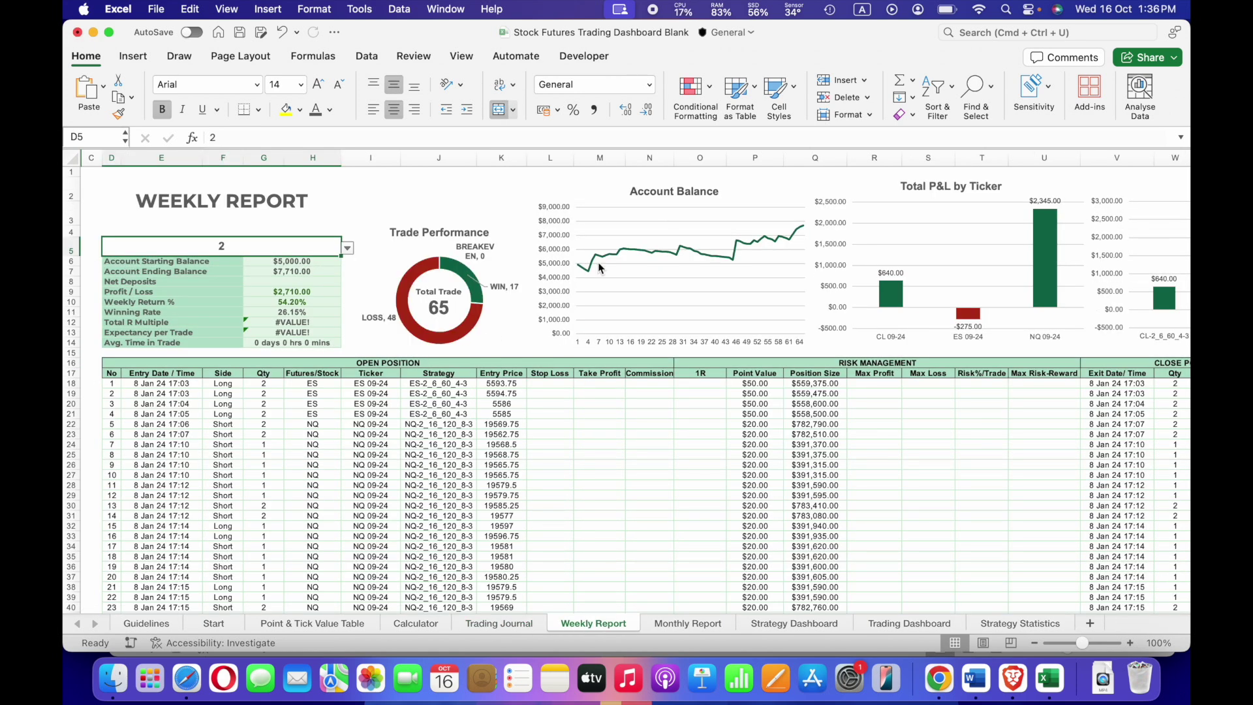
{"action": "left_click", "coordinate": [661, 626]}
{"action": "left_click", "coordinate": [347, 248]}
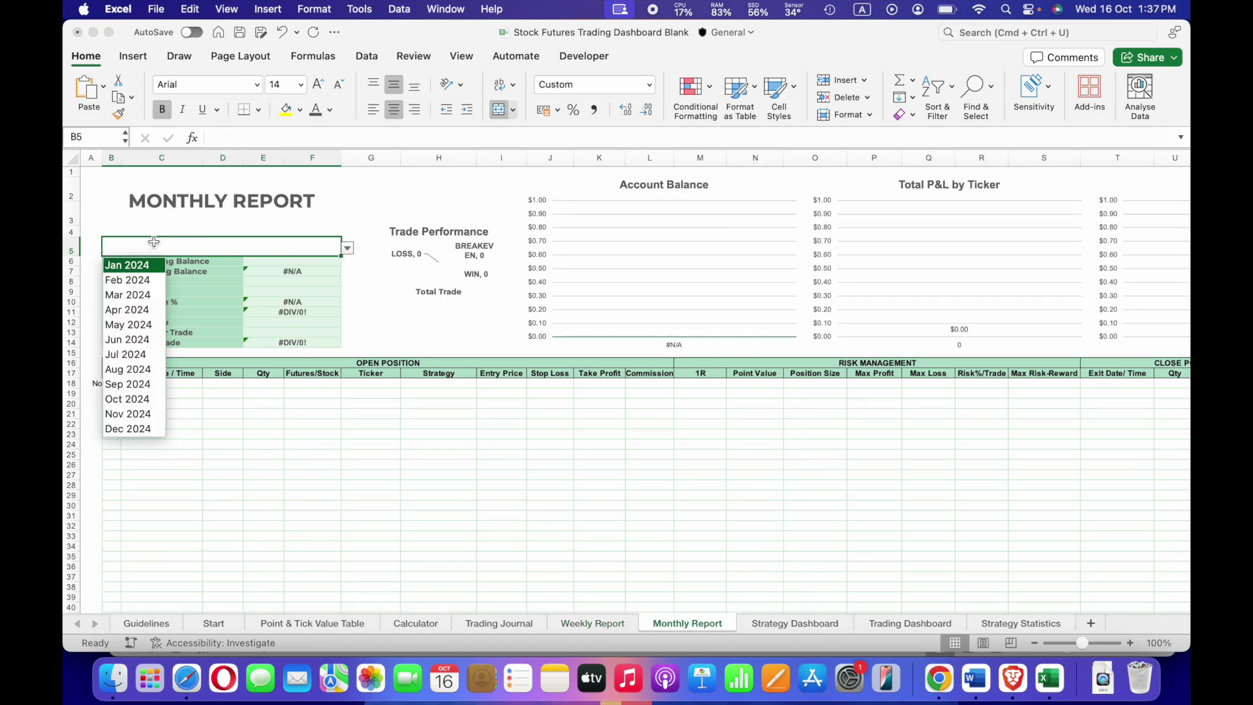
{"action": "left_click", "coordinate": [140, 268]}
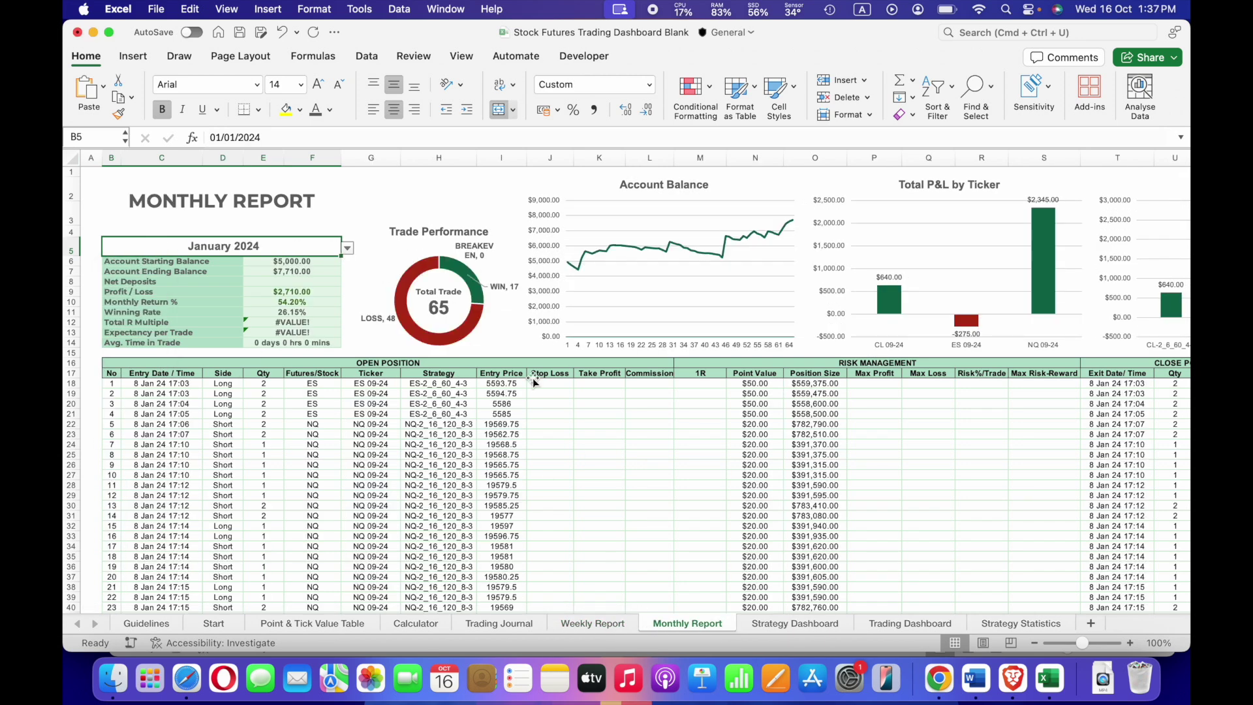